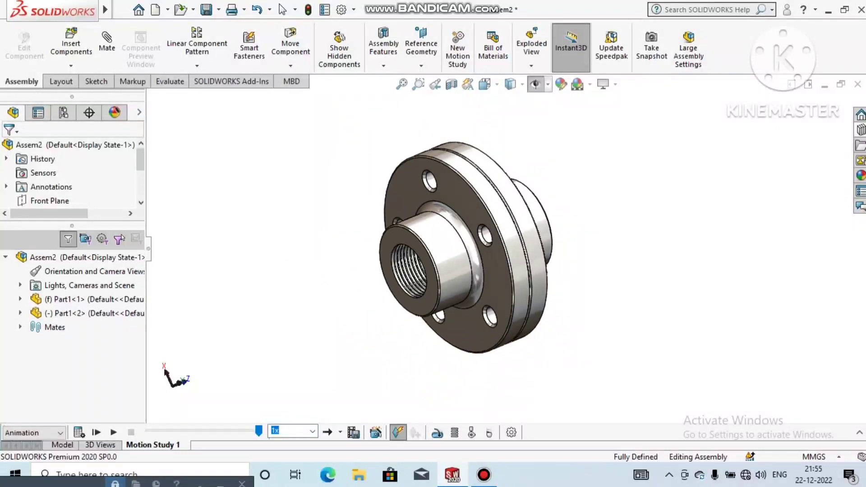
Step: Examine the finished flange assembly from both sides, including the flange faces, bolt holes and threaded hub bore
{"action": "middle_click_drag", "start_coordinate": [433, 252], "coordinate": [408, 253]}
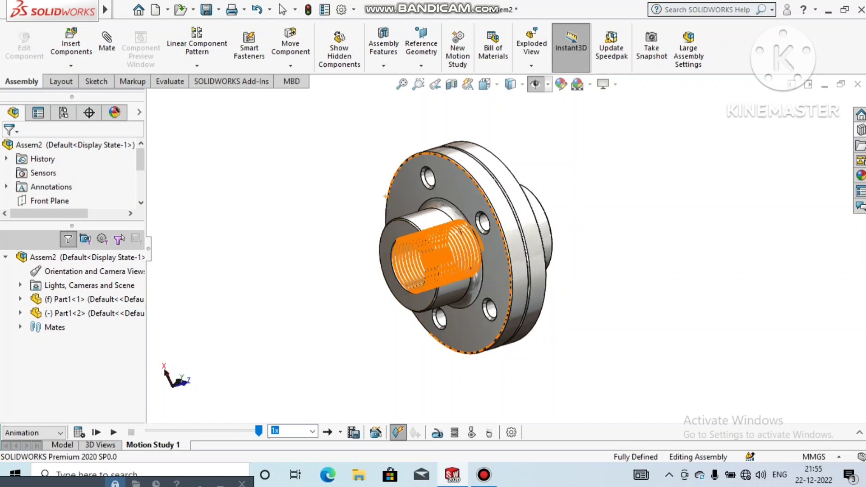
{"action": "right_click", "coordinate": [572, 166]}
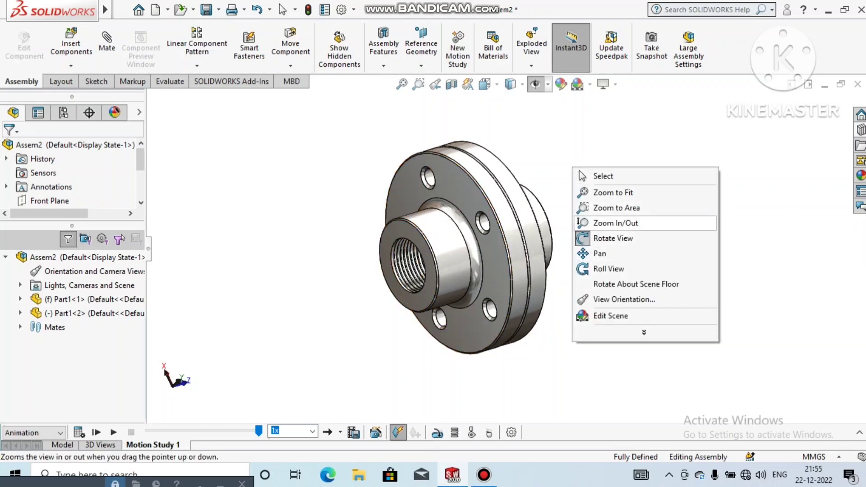
{"action": "left_click", "coordinate": [615, 223]}
{"action": "left_click_drag", "start_coordinate": [616, 223], "coordinate": [615, 173]}
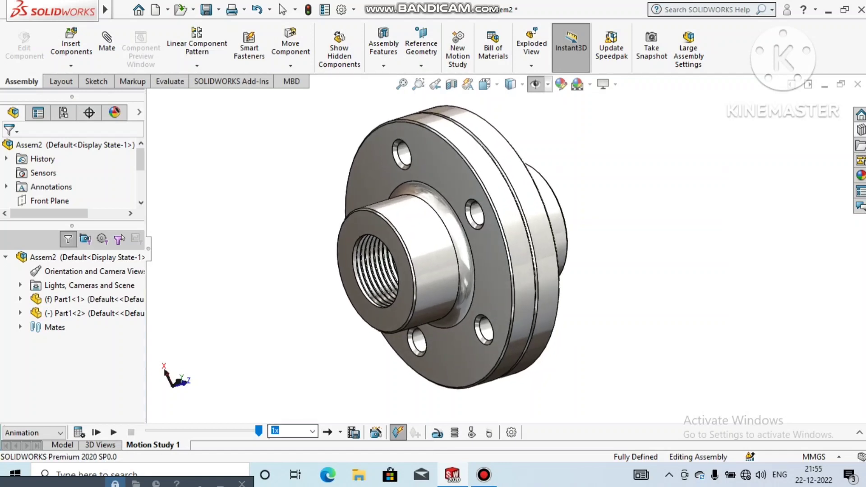
{"action": "left_click", "coordinate": [96, 433]}
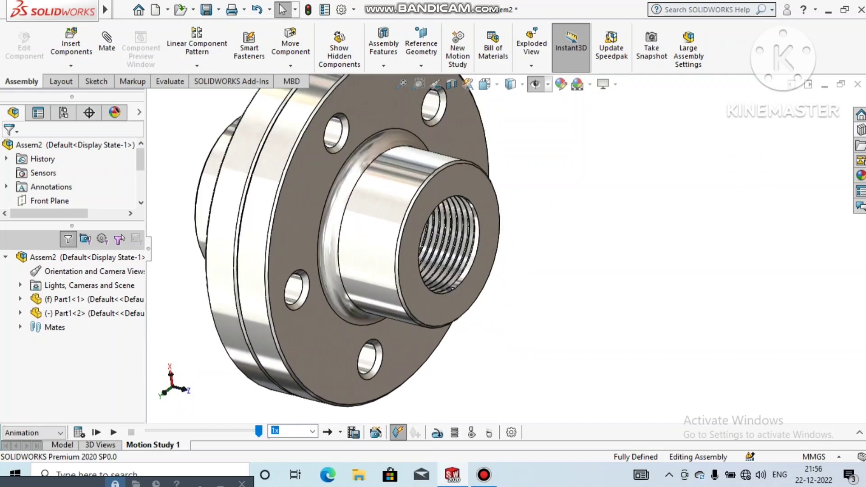
{"action": "left_click", "coordinate": [419, 84]}
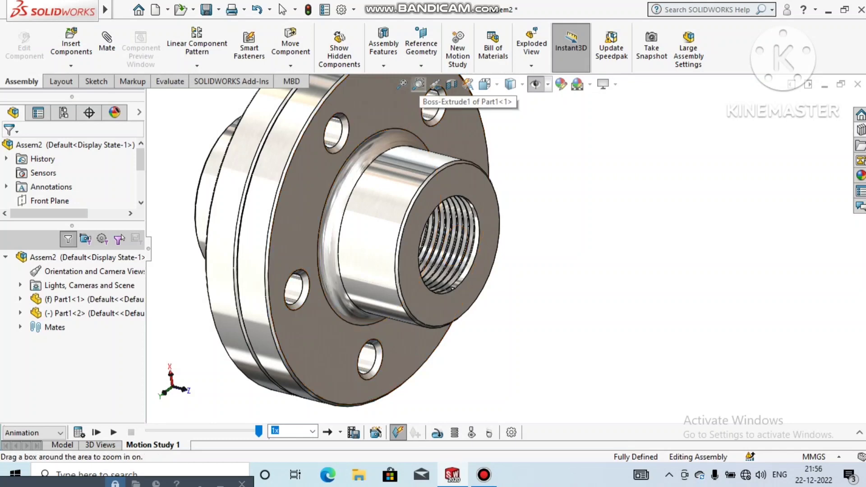
{"action": "left_click", "coordinate": [401, 84]}
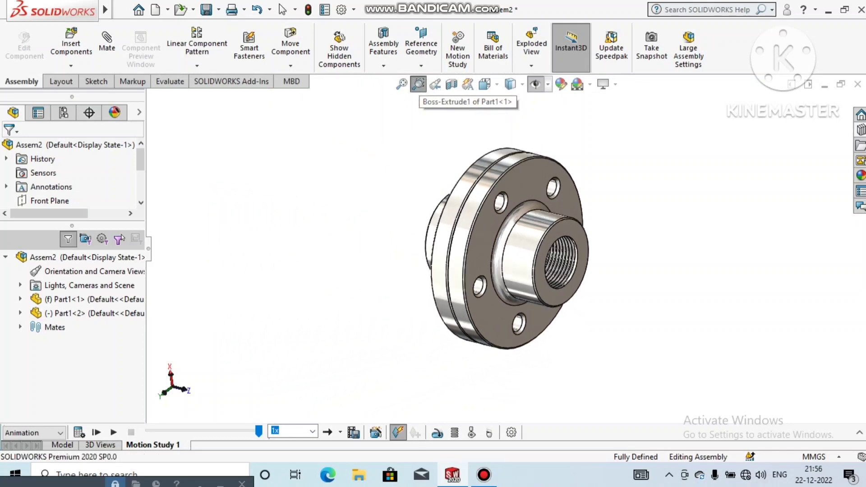
{"action": "scroll", "coordinate": [645, 151], "scroll_direction": "down", "scroll_amount": 2}
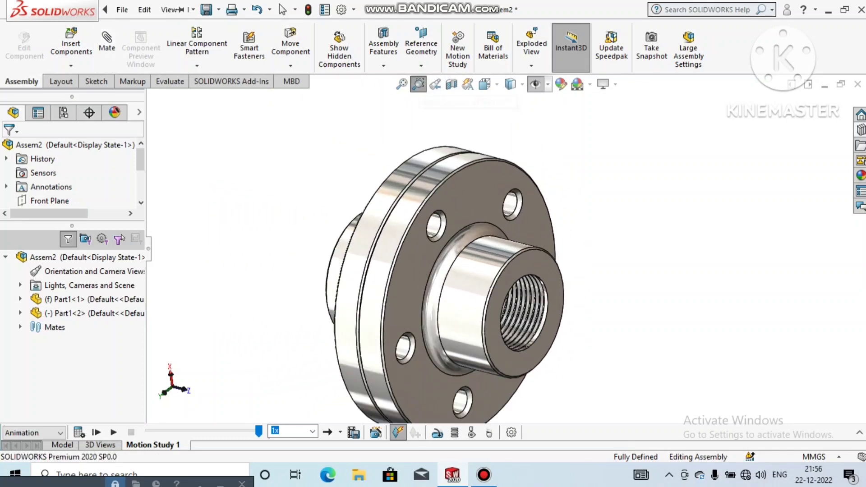
Step: Create a new part document and change its background scene to plain white
{"action": "left_click", "coordinate": [122, 9]}
{"action": "left_click", "coordinate": [135, 28]}
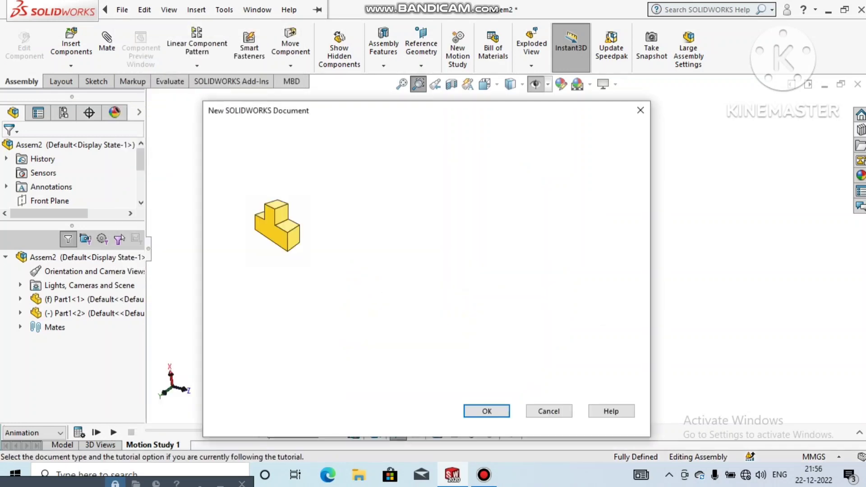
{"action": "left_click", "coordinate": [277, 229]}
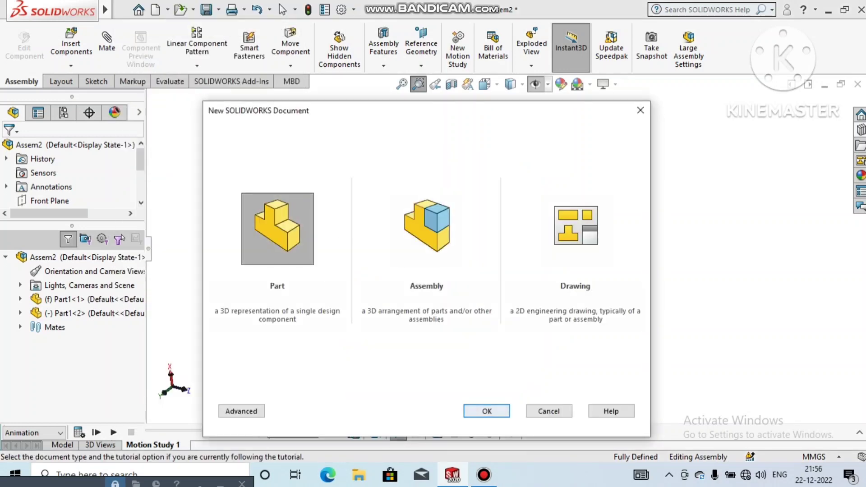
{"action": "key", "text": "Return"}
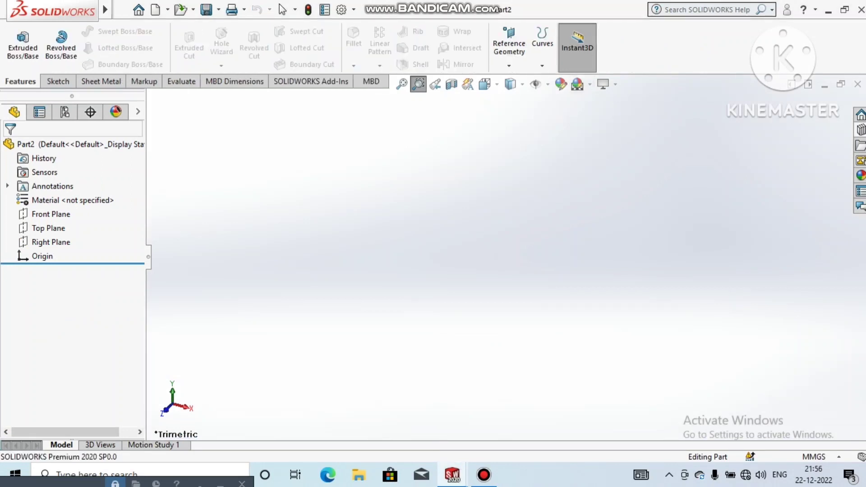
{"action": "left_click", "coordinate": [590, 84]}
{"action": "left_click", "coordinate": [610, 117]}
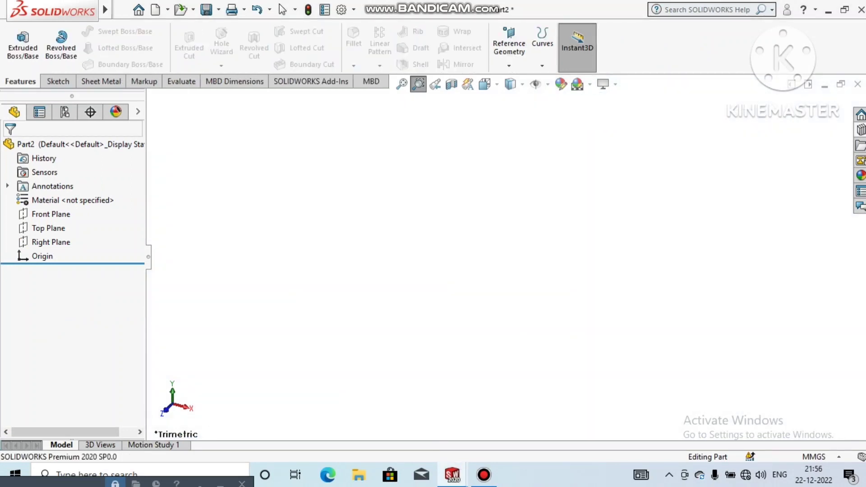
Step: Start a sketch on the Front Plane and draw a circle about 121.5 mm in diameter centred on the origin
{"action": "right_click", "coordinate": [50, 214]}
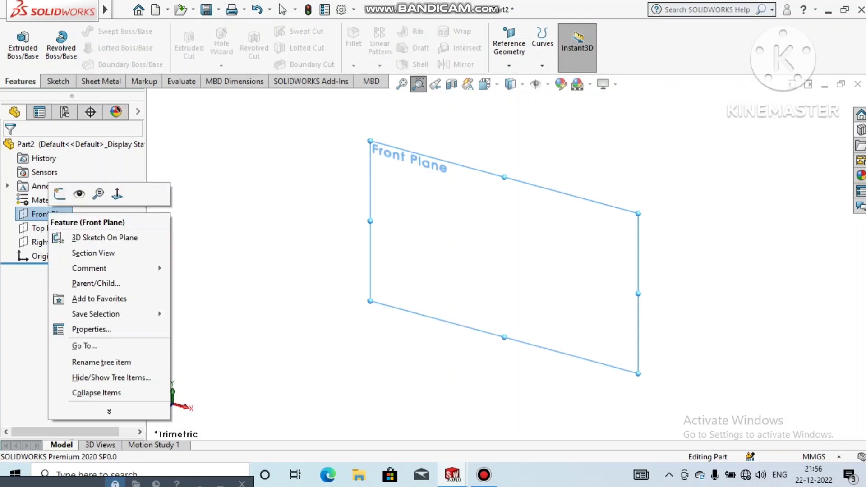
{"action": "left_click", "coordinate": [60, 194]}
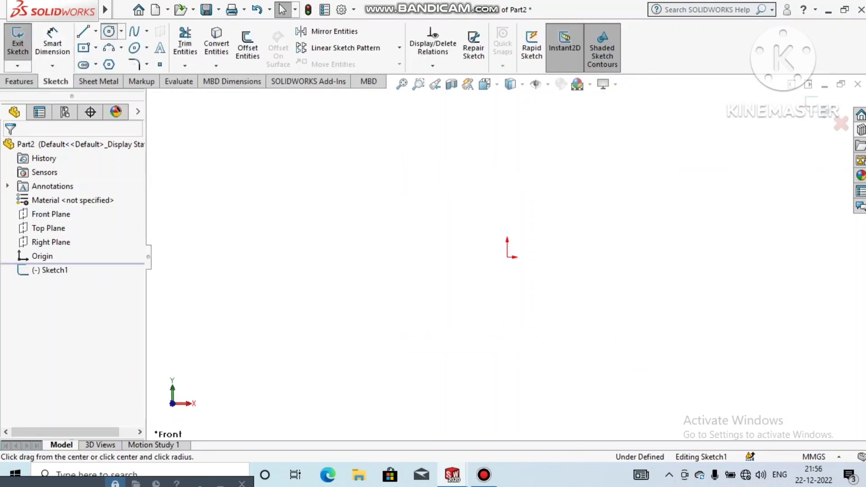
{"action": "left_click", "coordinate": [507, 257]}
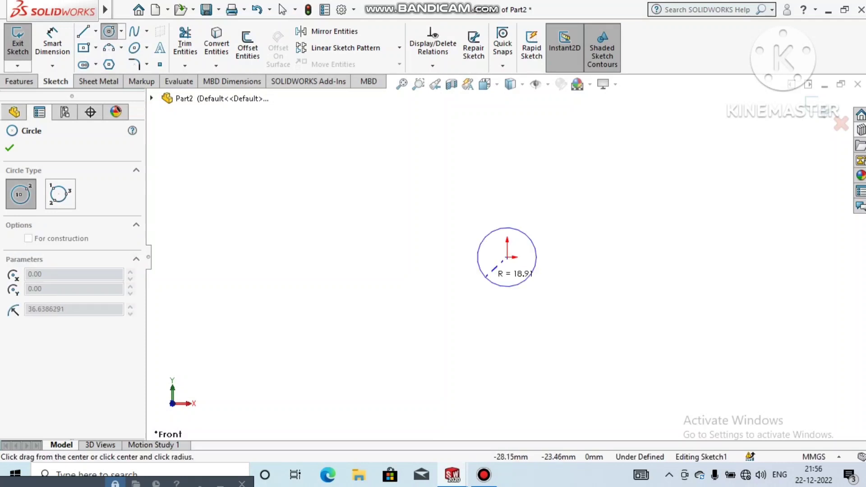
{"action": "left_click", "coordinate": [440, 323]}
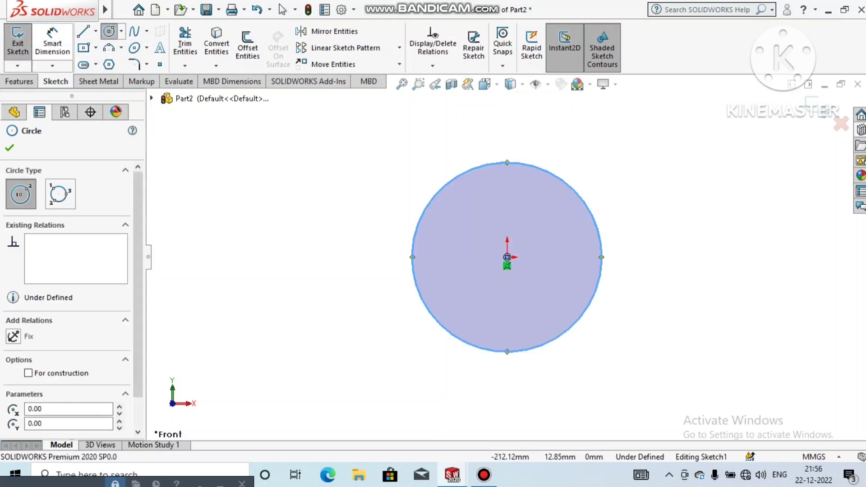
Step: Dimension the circle's diameter at 75 mm
{"action": "left_click", "coordinate": [52, 41]}
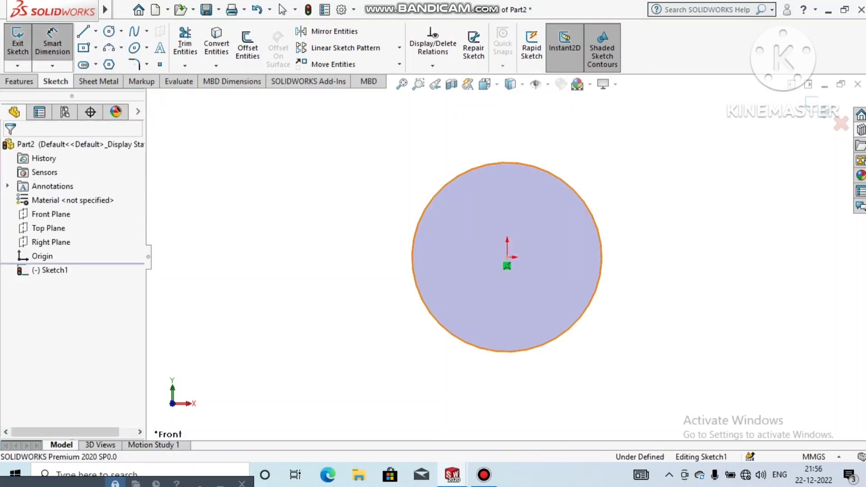
{"action": "left_click", "coordinate": [434, 321]}
{"action": "left_click", "coordinate": [328, 384]}
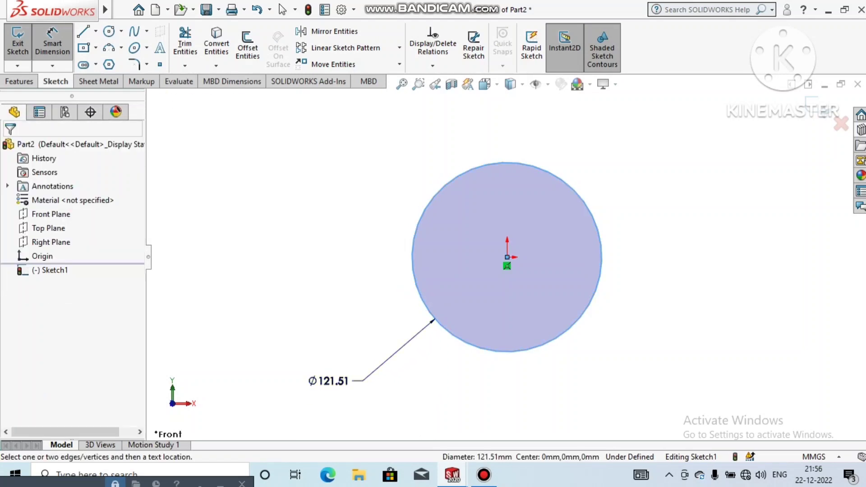
{"action": "type", "text": "75"}
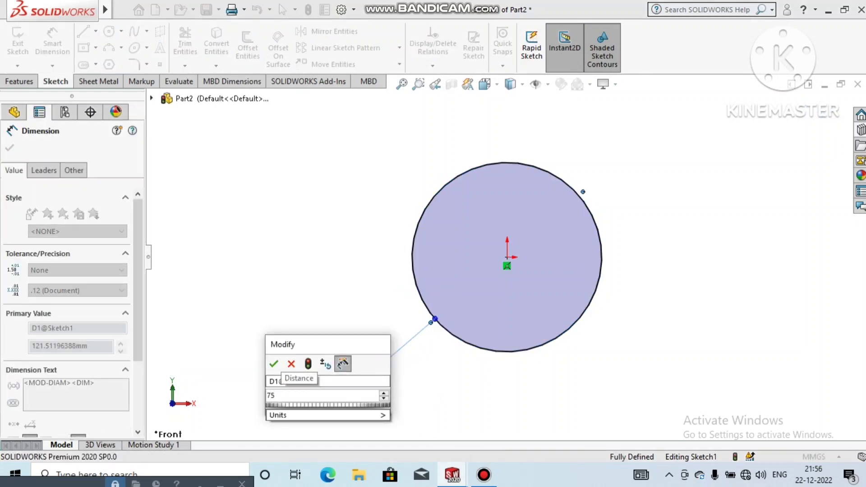
{"action": "key", "text": "Return"}
{"action": "key", "text": "Escape"}
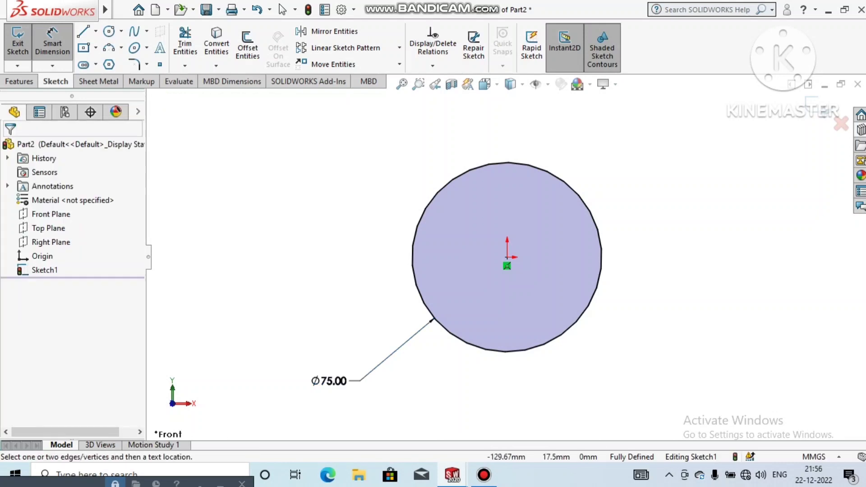
Step: Extrude the 75 mm circle as a blind boss 8 mm deep to form the flange disc
{"action": "left_click", "coordinate": [19, 81]}
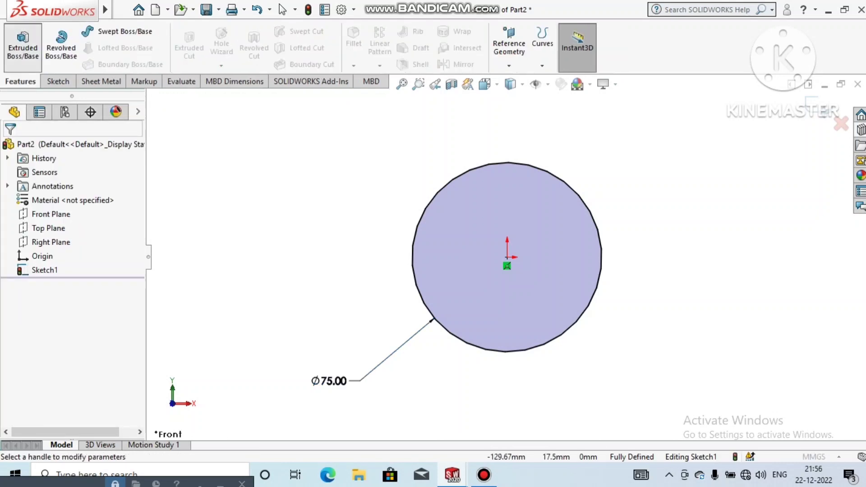
{"action": "left_click", "coordinate": [23, 47]}
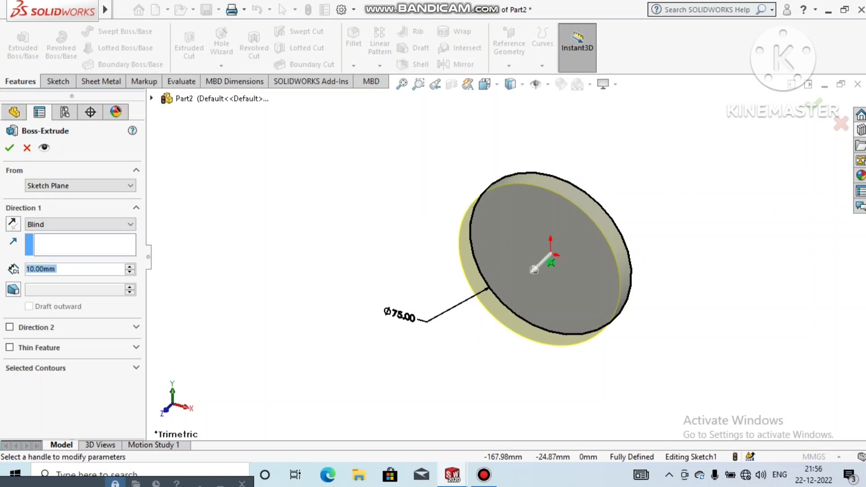
{"action": "type", "text": "8"}
{"action": "key", "text": "Return"}
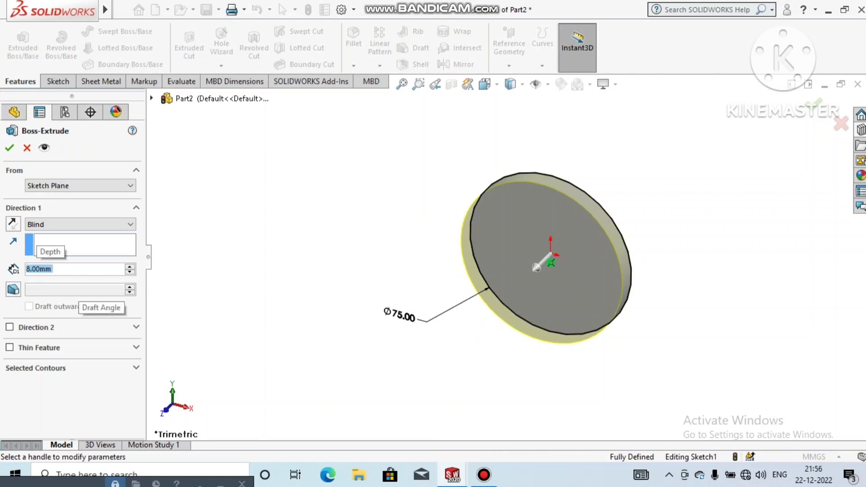
{"action": "key", "text": "Return"}
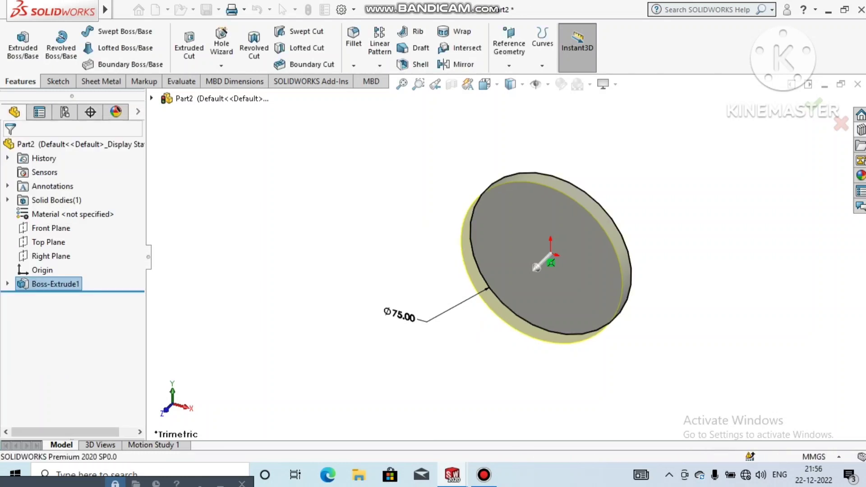
Step: Start a sketch on the disc's front face and draw a circle about 40.5 mm in diameter centred on the origin
{"action": "right_click", "coordinate": [569, 200]}
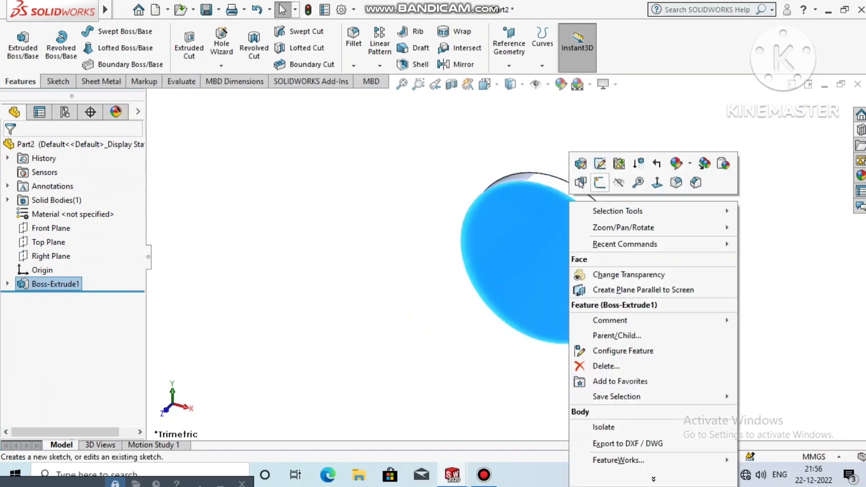
{"action": "left_click", "coordinate": [599, 183]}
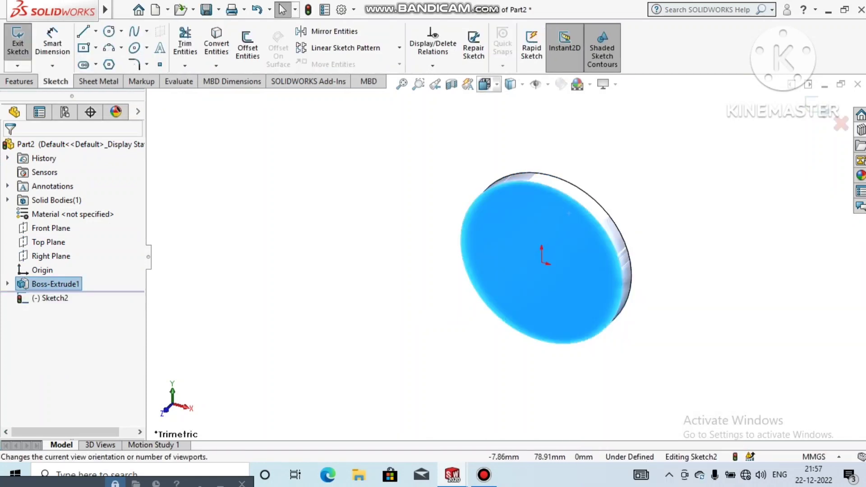
{"action": "left_click", "coordinate": [485, 84]}
{"action": "left_click", "coordinate": [557, 155]}
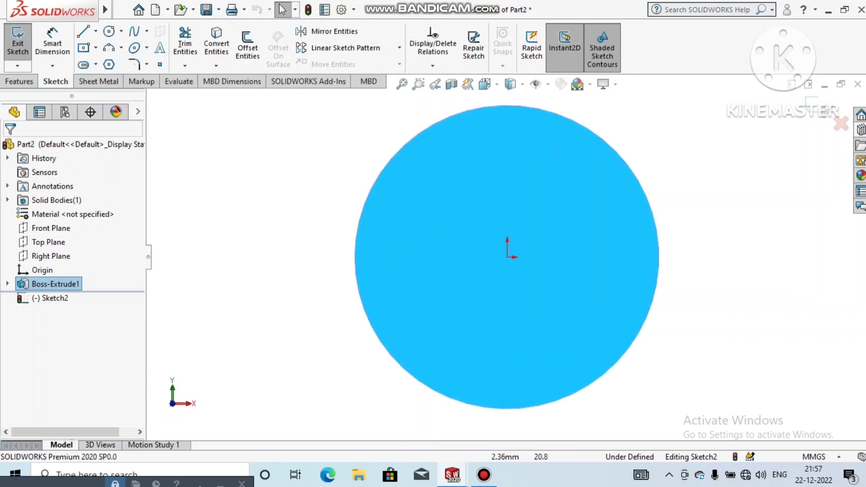
{"action": "key", "text": "Escape"}
{"action": "left_click", "coordinate": [109, 31]}
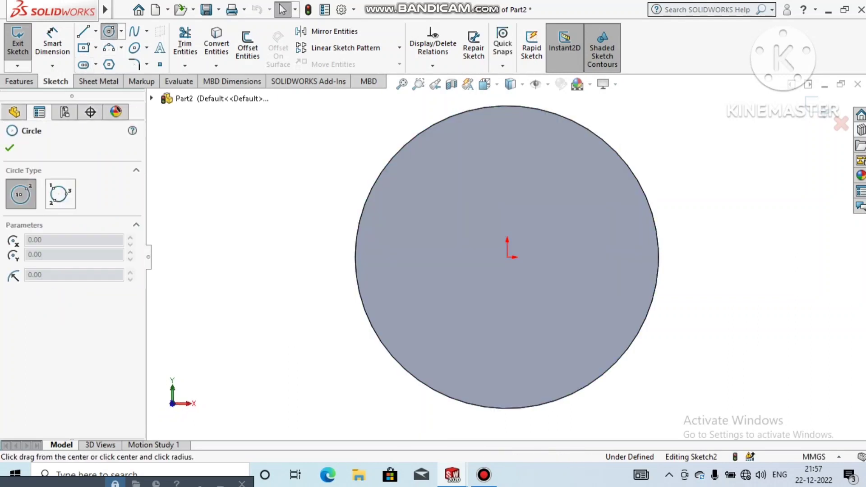
{"action": "left_click", "coordinate": [508, 257]}
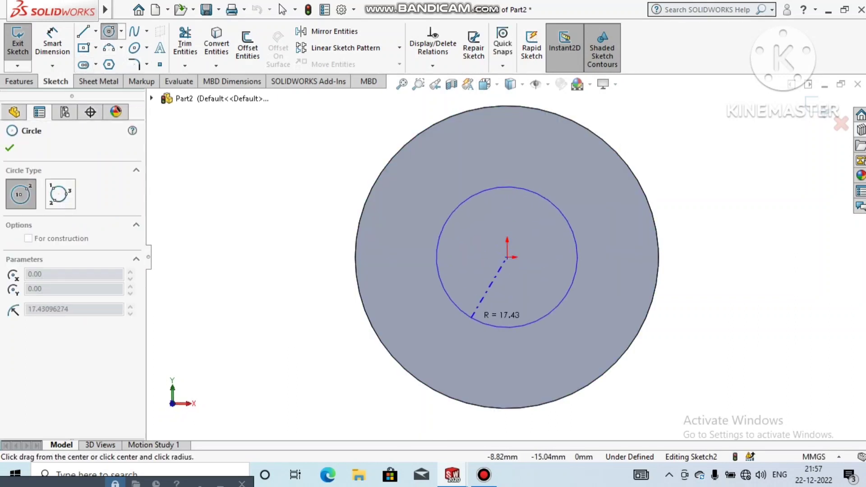
{"action": "left_click", "coordinate": [470, 326]}
Step: Dimension the inner circle's diameter at 35 mm
{"action": "left_click", "coordinate": [52, 43]}
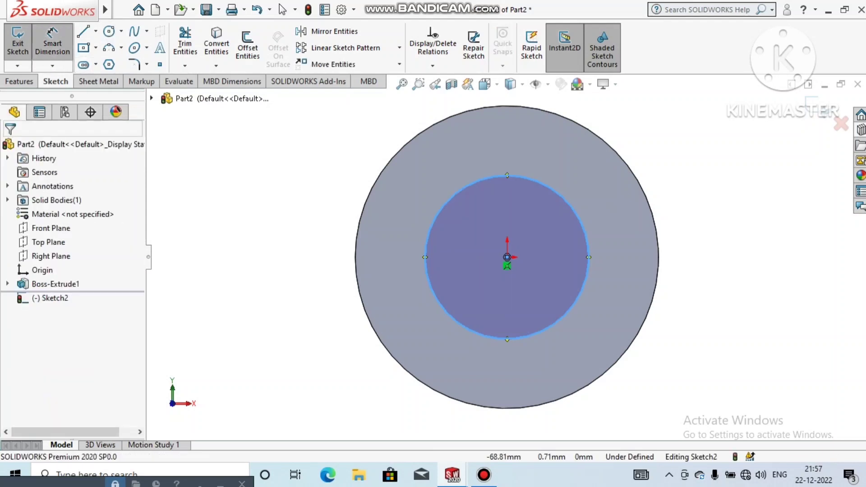
{"action": "left_click", "coordinate": [444, 311]}
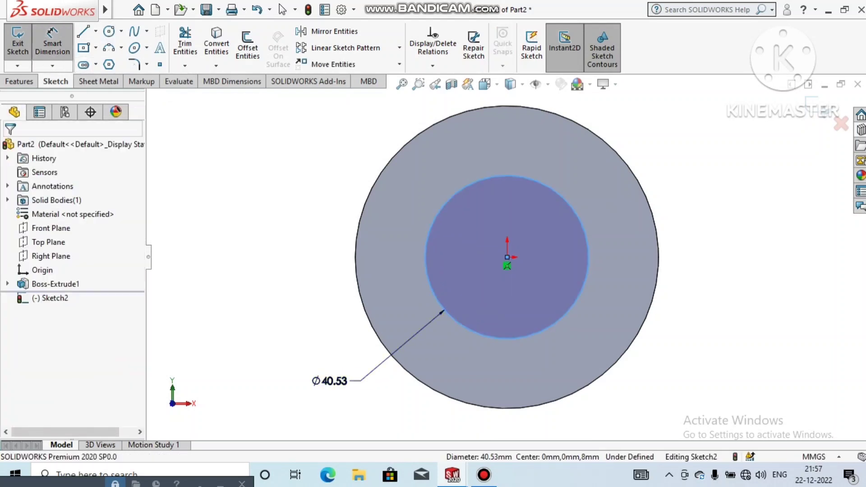
{"action": "left_click", "coordinate": [332, 382]}
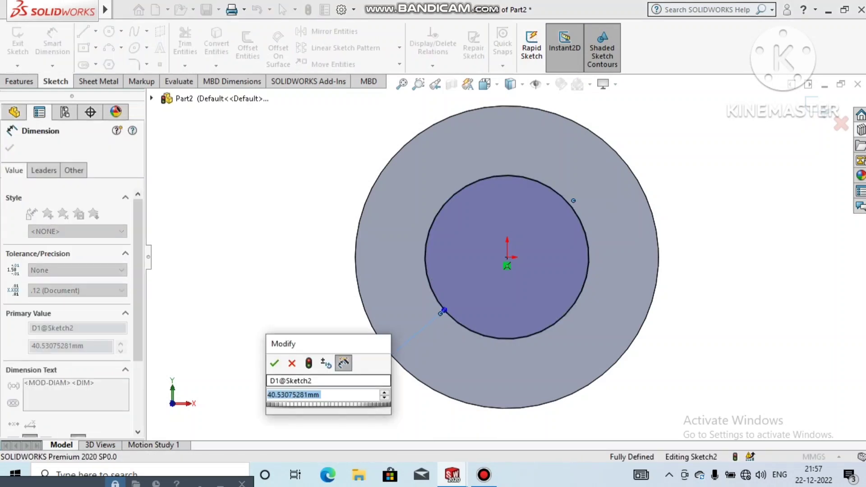
{"action": "type", "text": "3"}
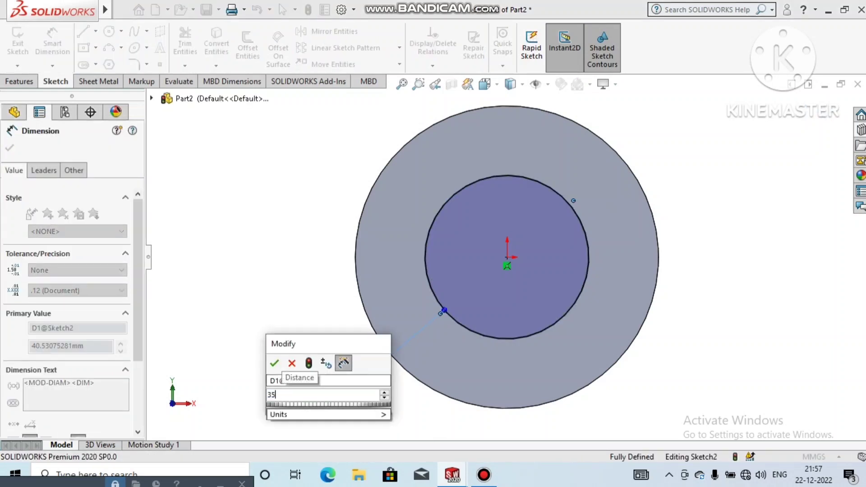
{"action": "type", "text": "5"}
{"action": "key", "text": "Return"}
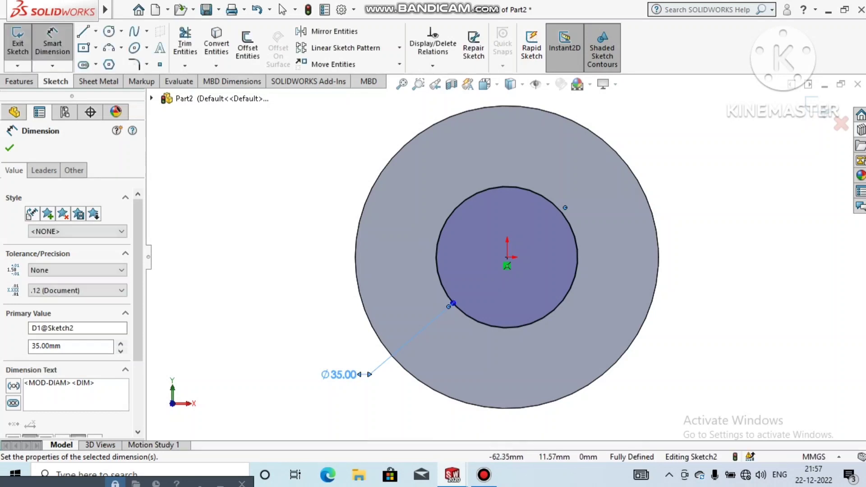
{"action": "key", "text": "Escape"}
Step: Extrude the 35 mm circle as a blind boss 18 mm deep, merged with the disc, to form the hub
{"action": "left_click", "coordinate": [19, 82]}
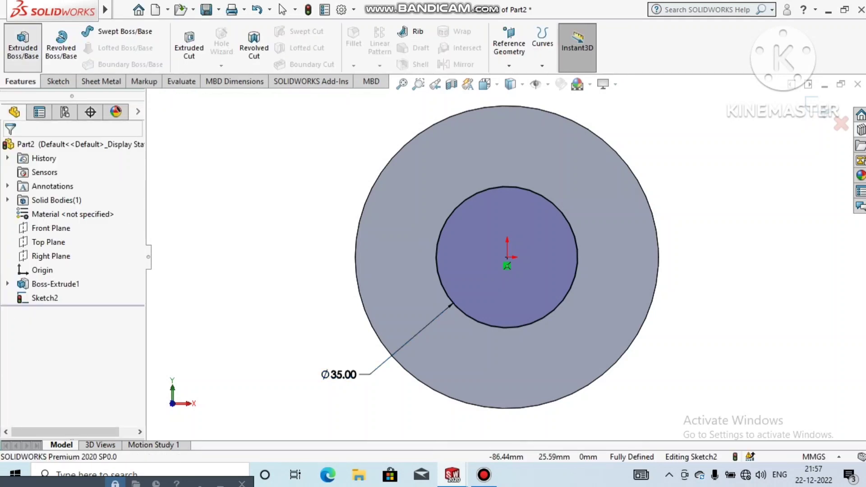
{"action": "left_click", "coordinate": [23, 47]}
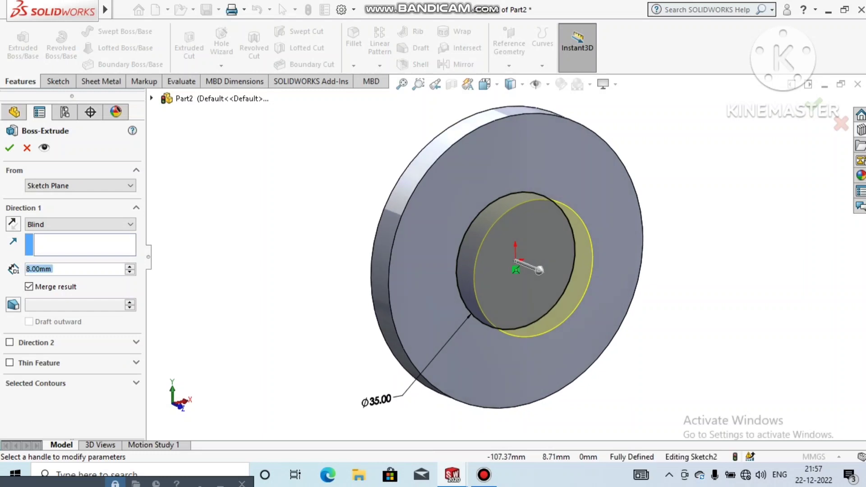
{"action": "type", "text": "18"}
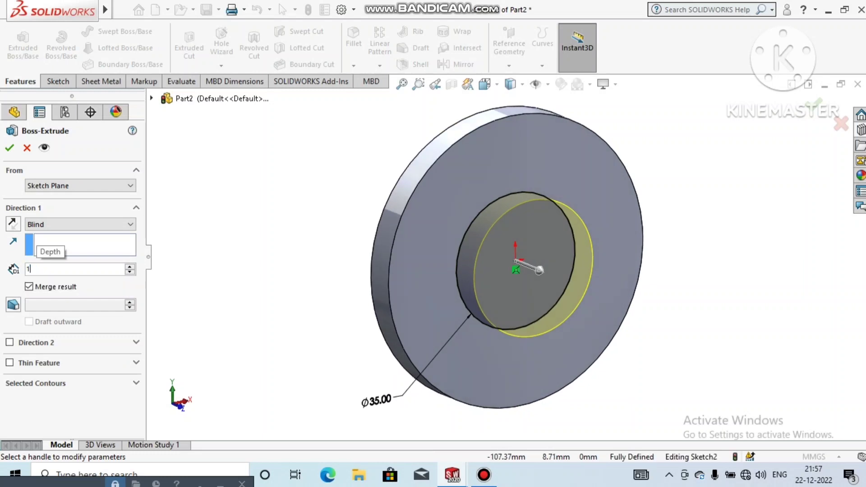
{"action": "key", "text": "Return"}
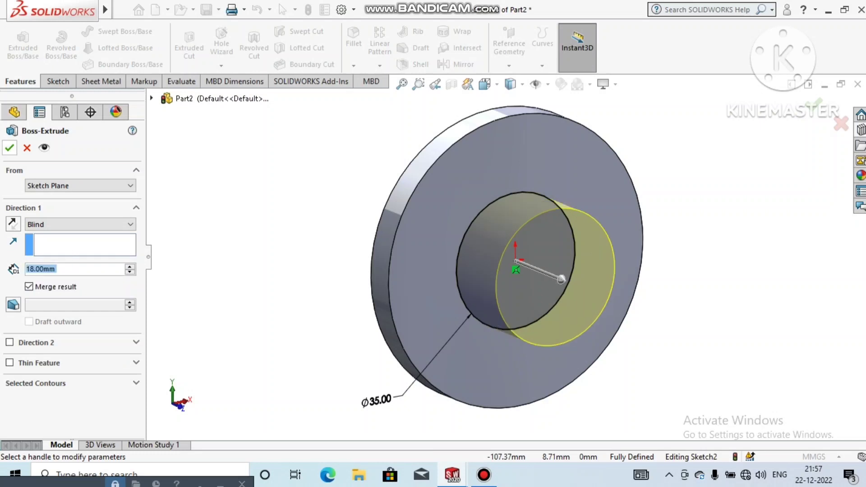
{"action": "left_click", "coordinate": [9, 147]}
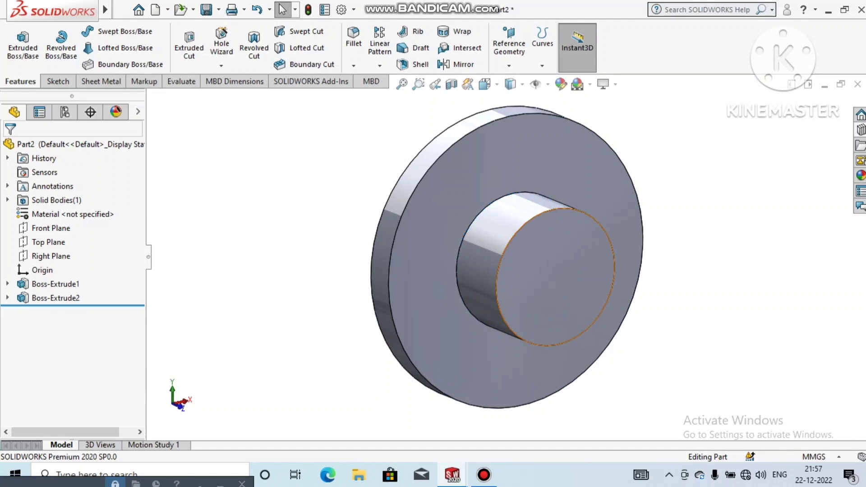
Step: Start a sketch on the hub's end face and draw a circle about 24.9 mm in diameter centred on the origin
{"action": "right_click", "coordinate": [569, 275]}
{"action": "left_click", "coordinate": [607, 182]}
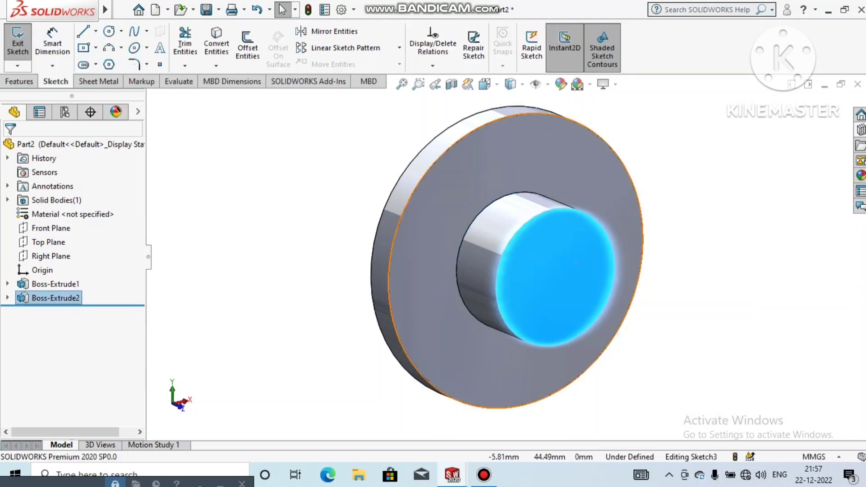
{"action": "left_click", "coordinate": [485, 84]}
{"action": "left_click", "coordinate": [485, 84]}
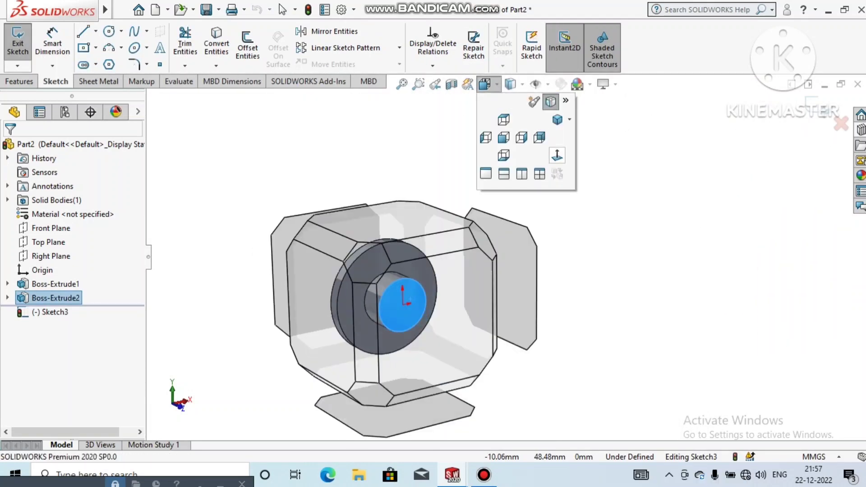
{"action": "left_click", "coordinate": [557, 155]}
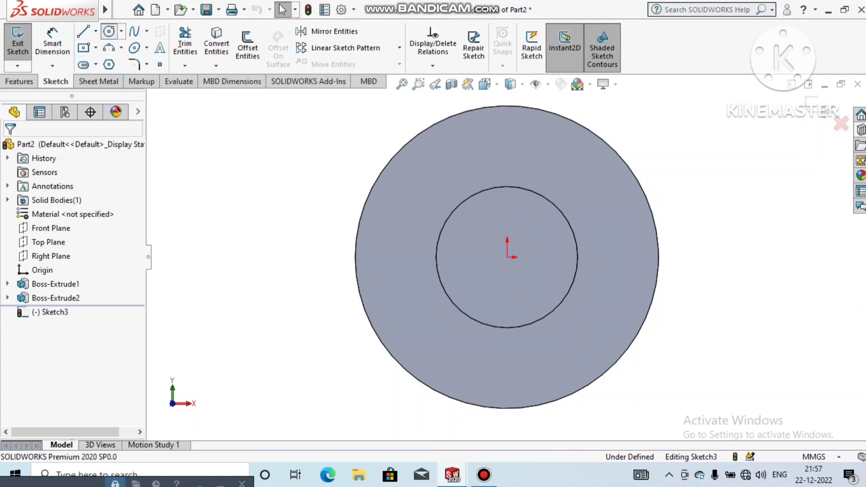
{"action": "left_click", "coordinate": [108, 31]}
{"action": "left_click", "coordinate": [507, 257]}
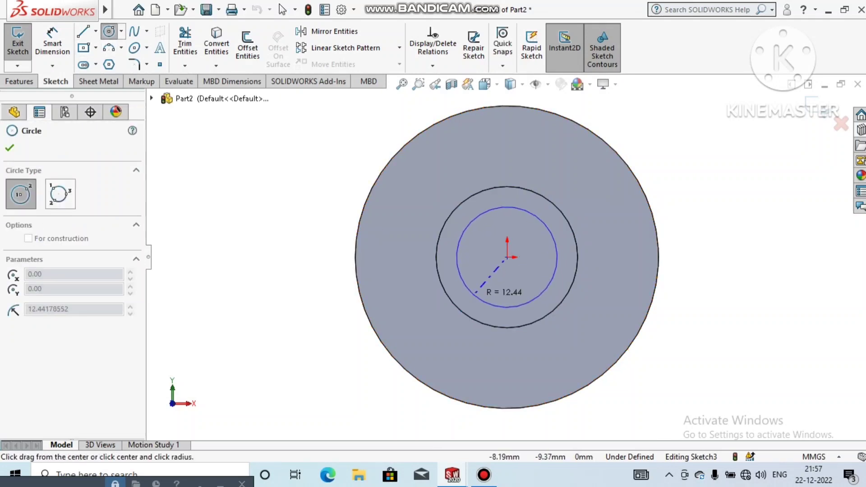
{"action": "left_click", "coordinate": [480, 299]}
{"action": "key", "text": "Escape"}
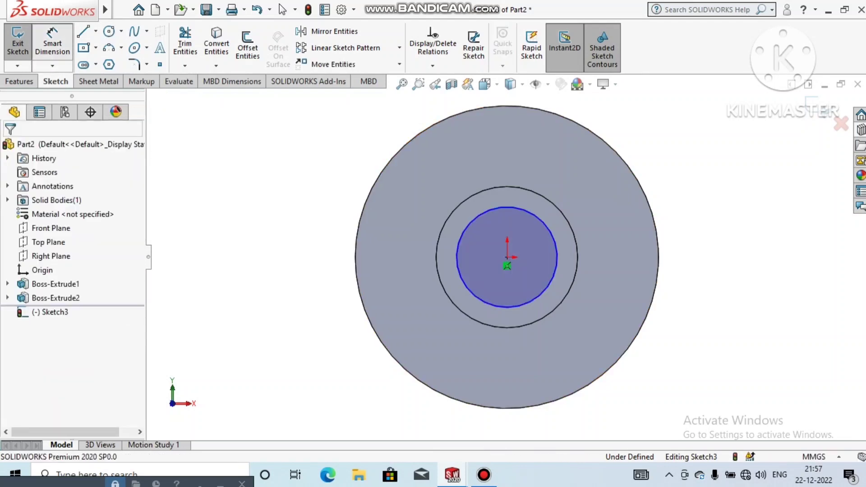
Step: Dimension the bore circle's diameter at 20.5 mm
{"action": "left_click", "coordinate": [469, 290]}
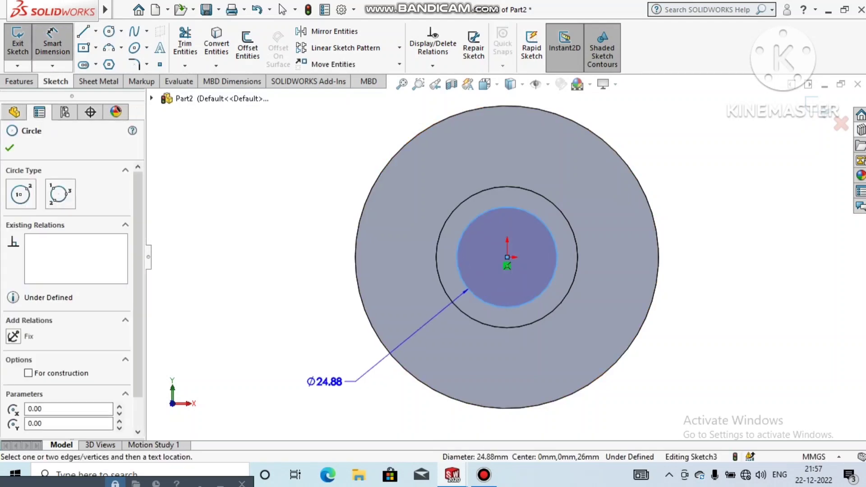
{"action": "left_click", "coordinate": [325, 381]}
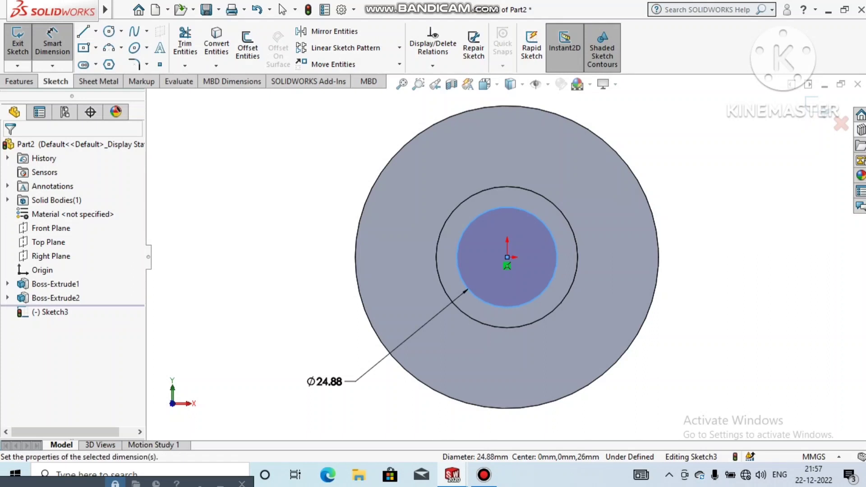
{"action": "type", "text": "20."}
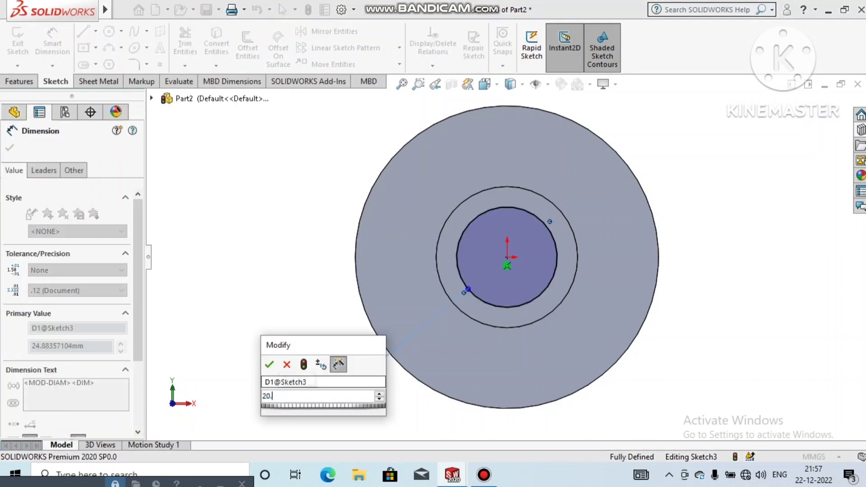
{"action": "type", "text": "5"}
{"action": "key", "text": "Return"}
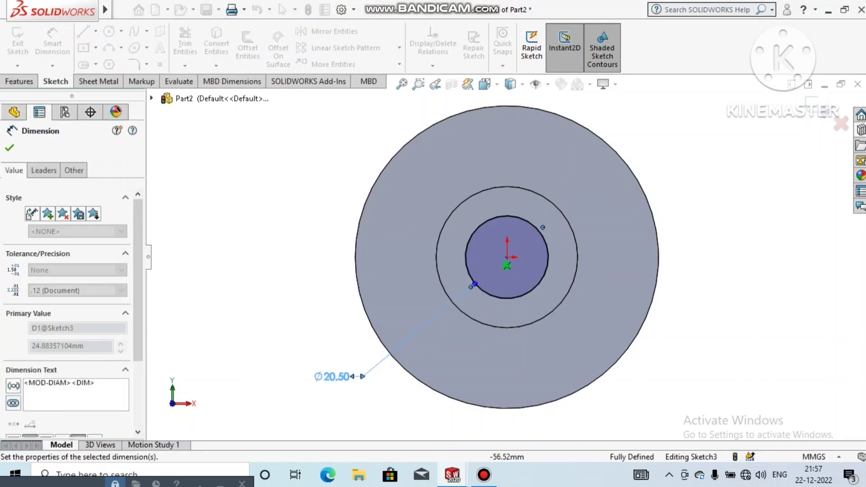
Step: Cut-extrude the 20.5 mm circle with the Through All - Both end condition to bore through the hub and disc
{"action": "middle_click_drag", "start_coordinate": [280, 302], "coordinate": [361, 334]}
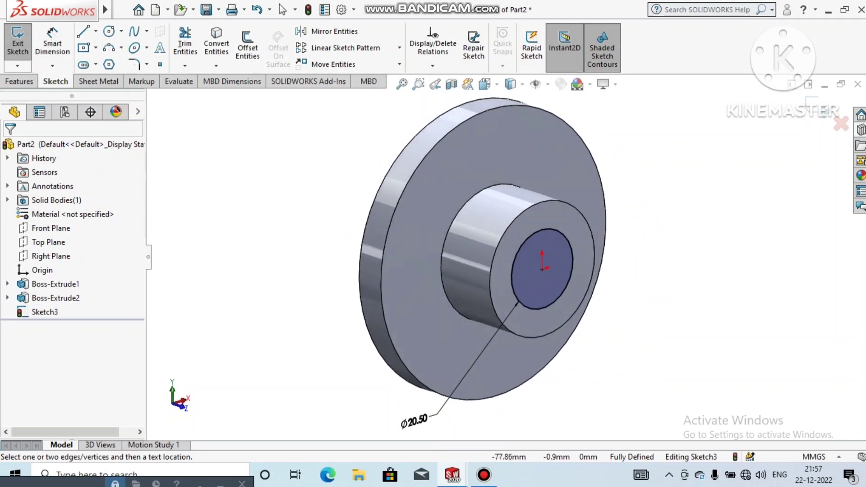
{"action": "left_click", "coordinate": [19, 81]}
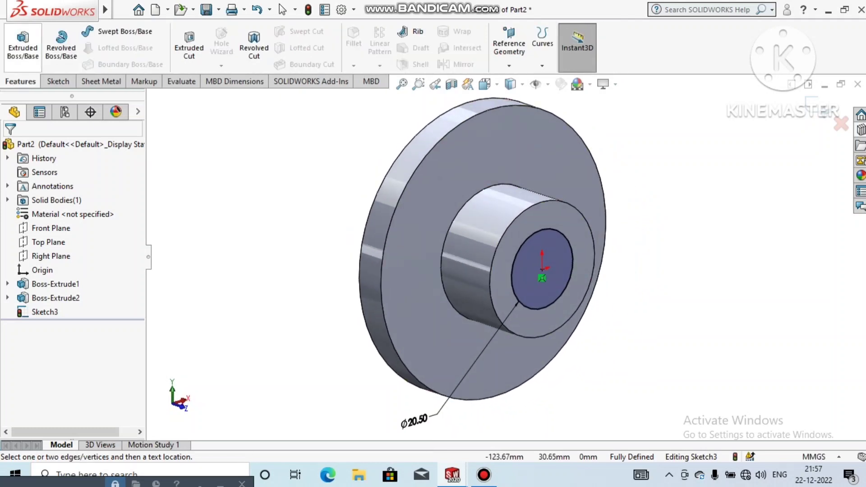
{"action": "left_click", "coordinate": [189, 47]}
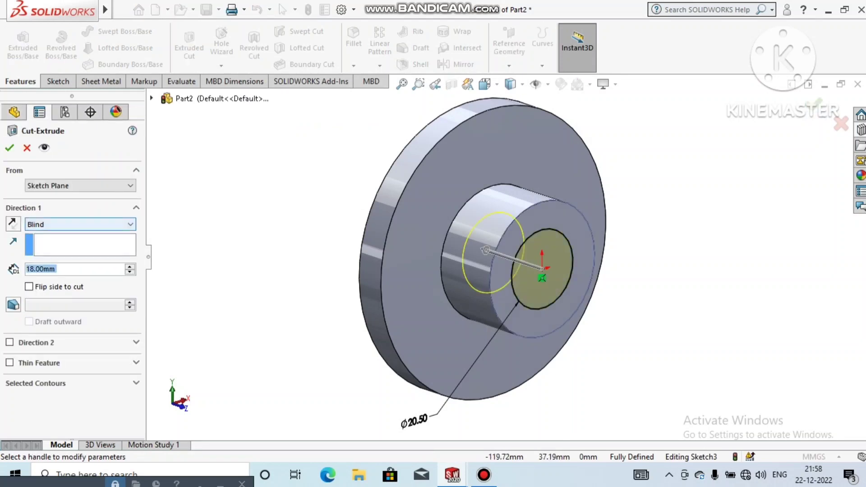
{"action": "left_click", "coordinate": [80, 225]}
{"action": "left_click", "coordinate": [54, 252]}
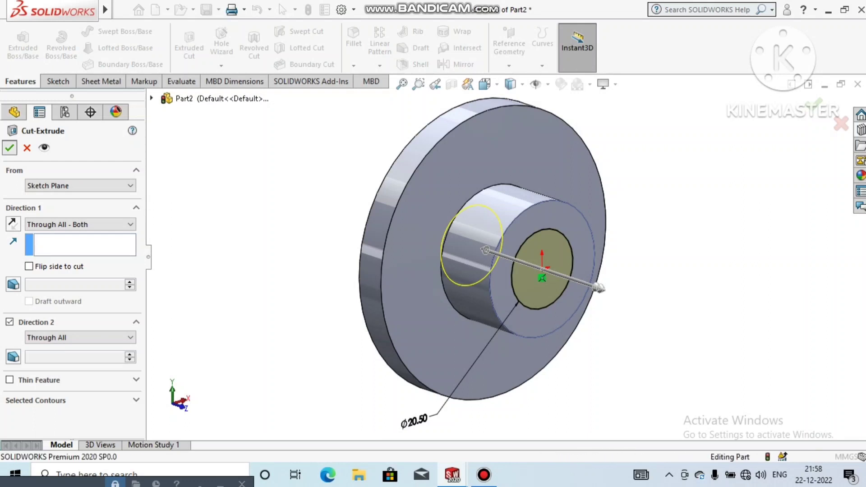
{"action": "key", "text": "Return"}
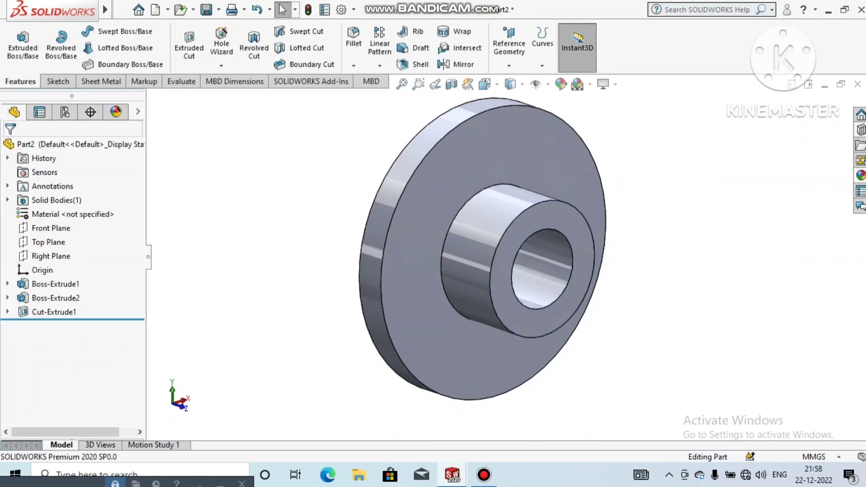
Step: Apply a metallic appearance to the part and chamfer the disc's outer cylindrical face 0.5 mm at 45 degrees
{"action": "left_click", "coordinate": [860, 175]}
{"action": "double_click", "coordinate": [807, 290]}
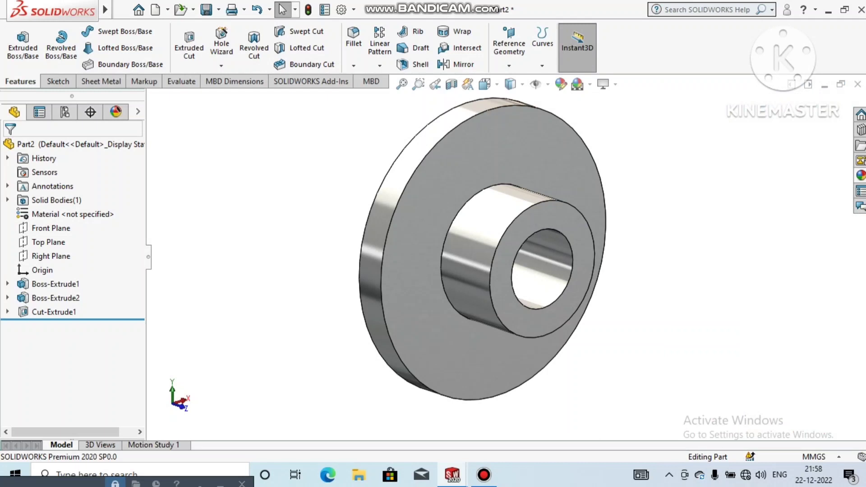
{"action": "left_click", "coordinate": [353, 66]}
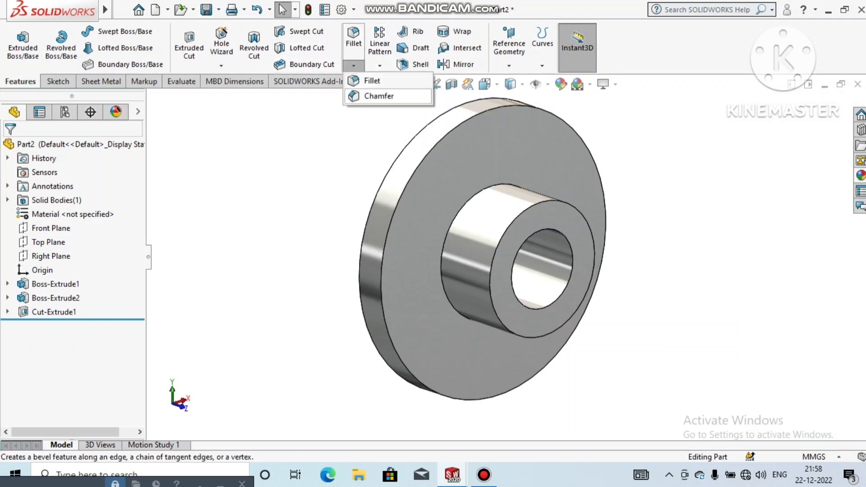
{"action": "left_click", "coordinate": [370, 96]}
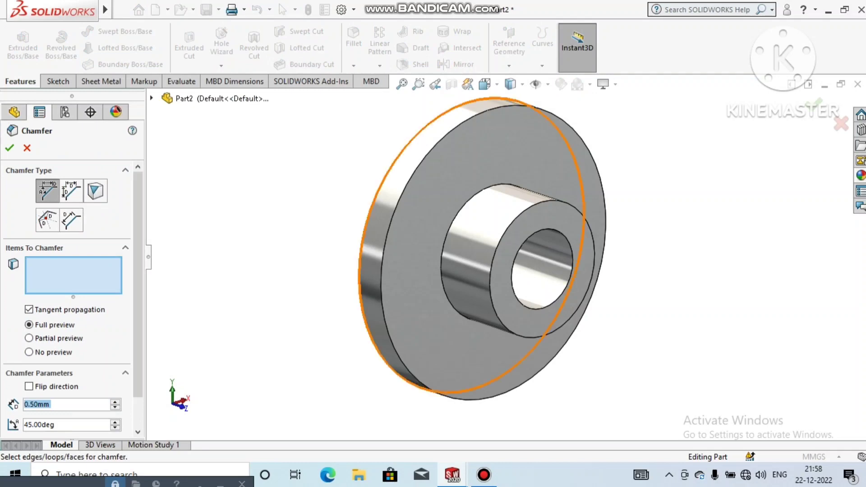
{"action": "left_click", "coordinate": [374, 284]}
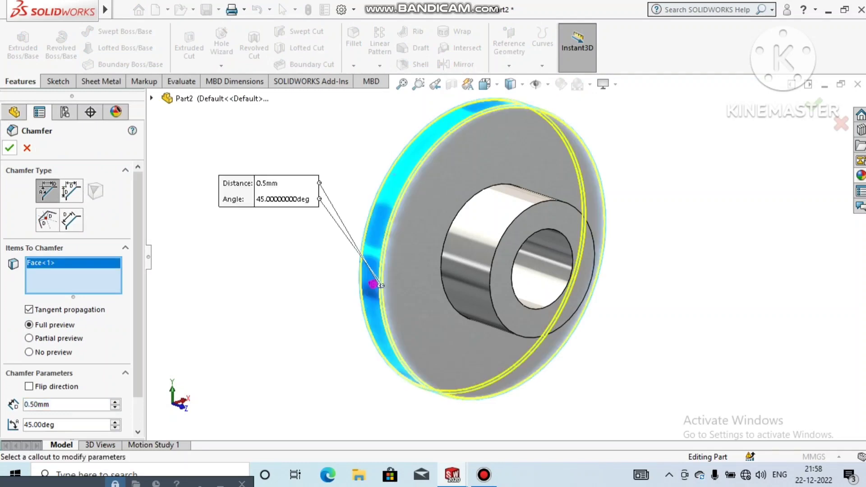
{"action": "left_click", "coordinate": [9, 148]}
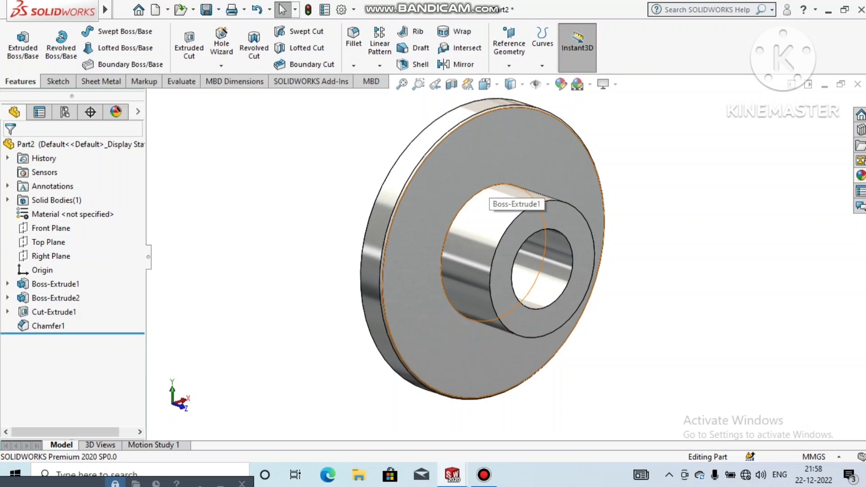
Step: Start a sketch on the disc's front face and draw a vertical centerline about 29.4 mm long upward from the origin
{"action": "right_click", "coordinate": [504, 156]}
{"action": "left_click", "coordinate": [555, 137]}
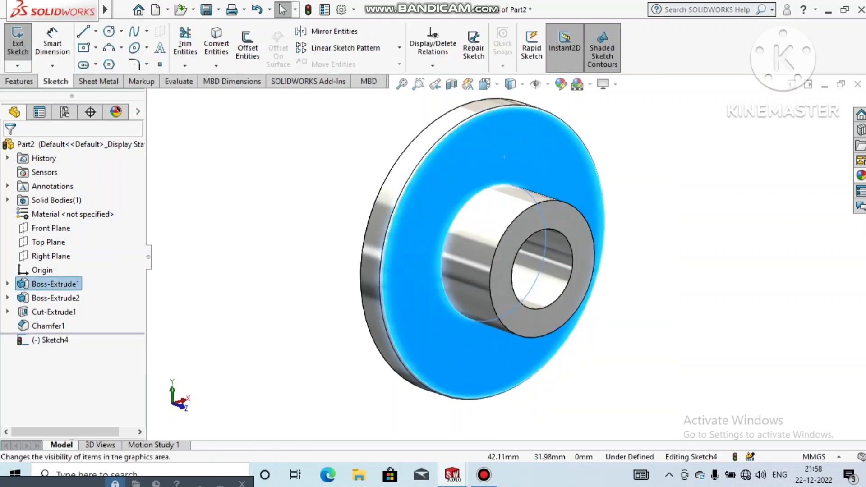
{"action": "left_click", "coordinate": [485, 84]}
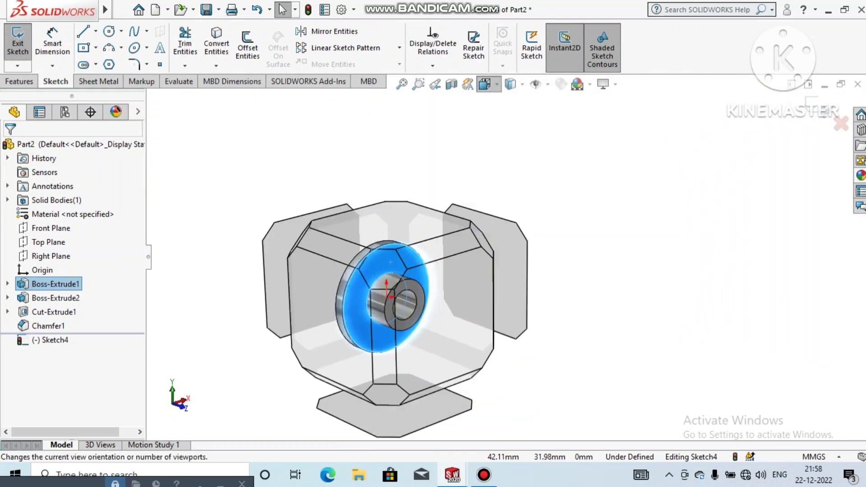
{"action": "left_click", "coordinate": [557, 155]}
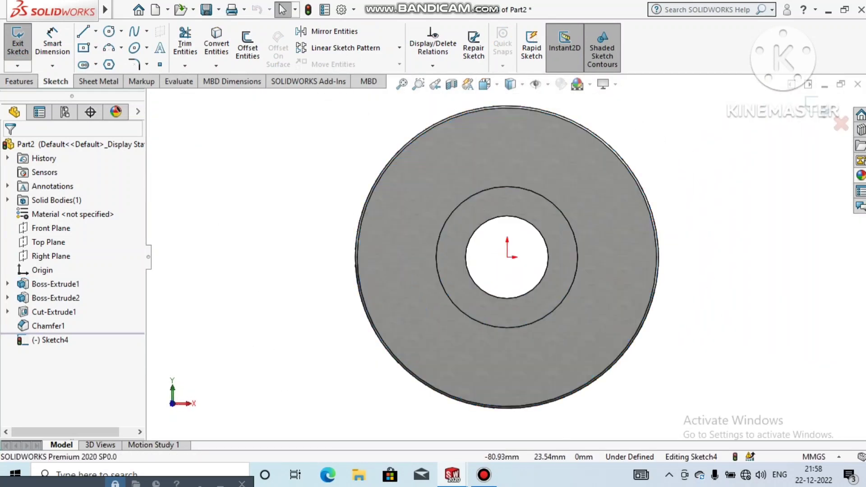
{"action": "left_click", "coordinate": [84, 31]}
{"action": "left_click", "coordinate": [96, 32]}
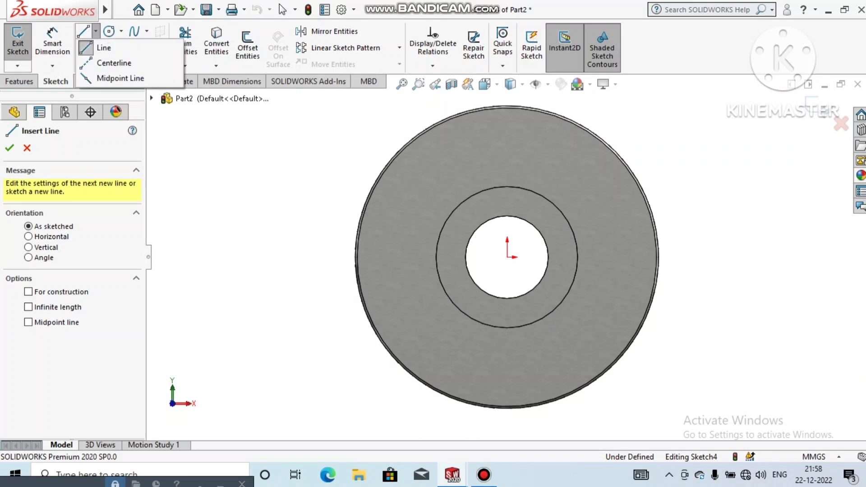
{"action": "left_click", "coordinate": [115, 63]}
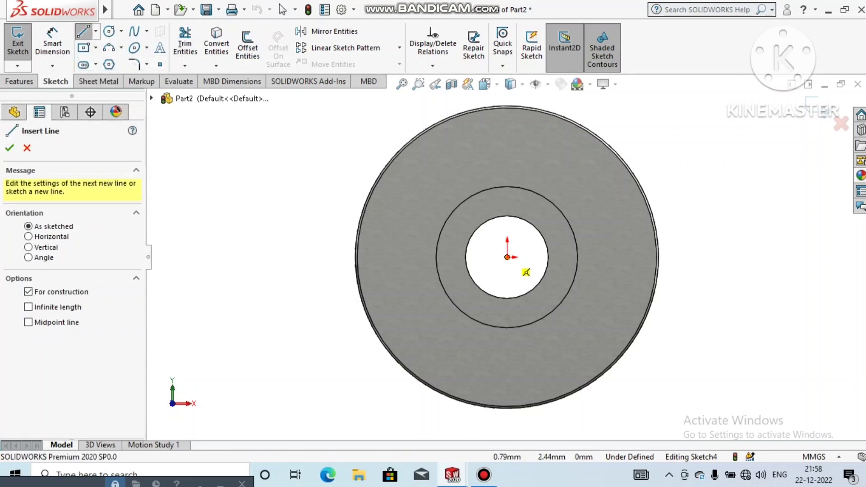
{"action": "left_click", "coordinate": [508, 257]}
{"action": "left_click", "coordinate": [507, 138]}
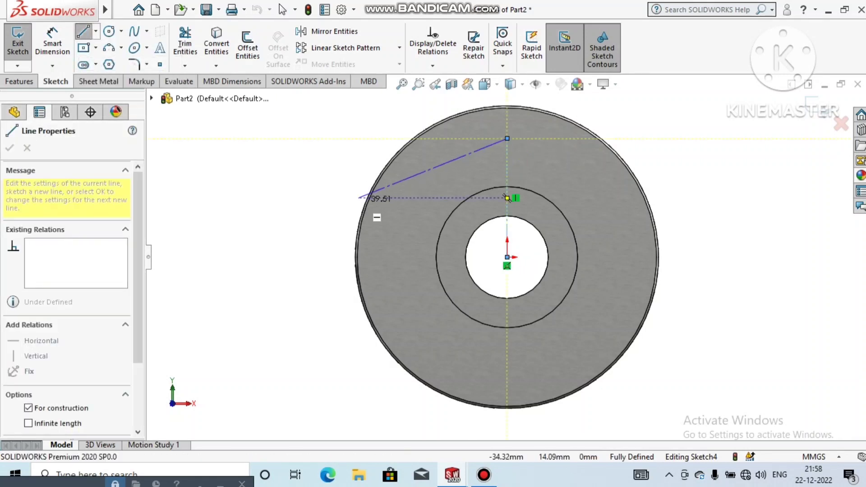
{"action": "key", "text": "Escape"}
{"action": "key", "text": "Escape"}
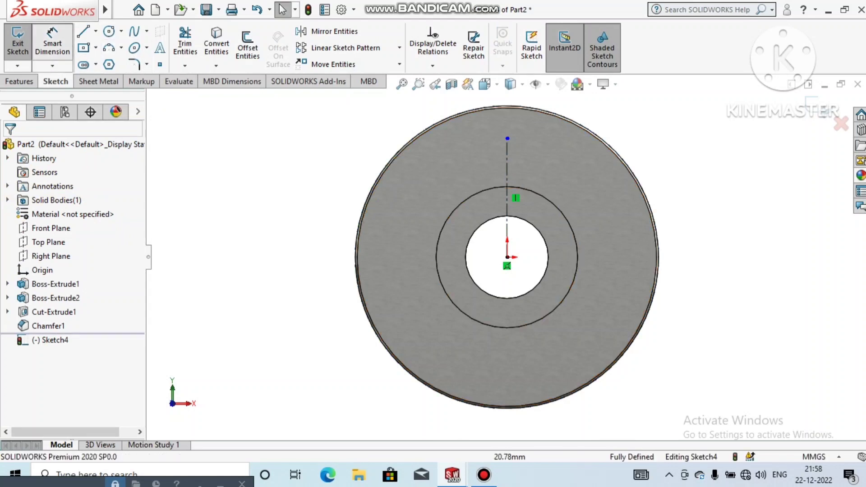
Step: Dimension the vertical centerline's length at 28 mm
{"action": "left_click", "coordinate": [52, 43]}
{"action": "left_click", "coordinate": [507, 162]}
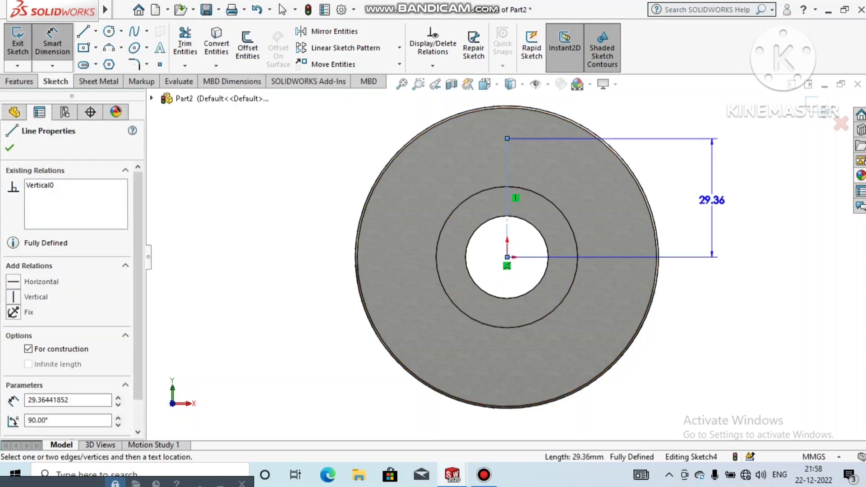
{"action": "left_click", "coordinate": [713, 201]}
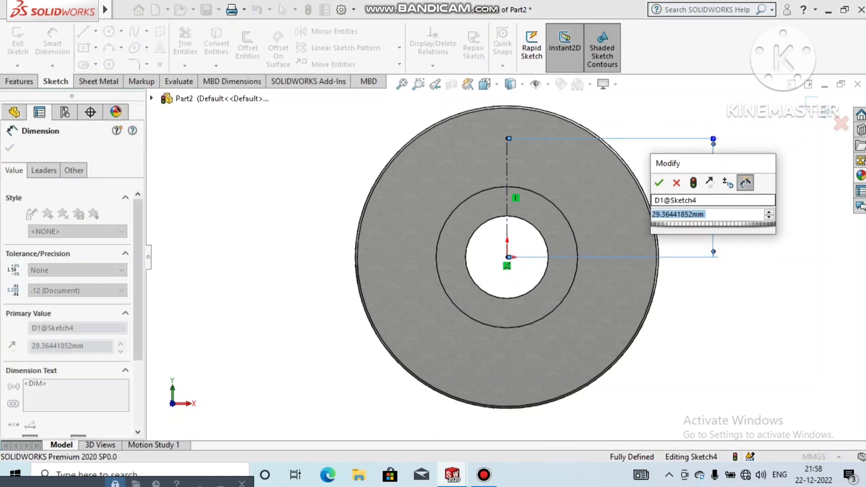
{"action": "type", "text": "28"}
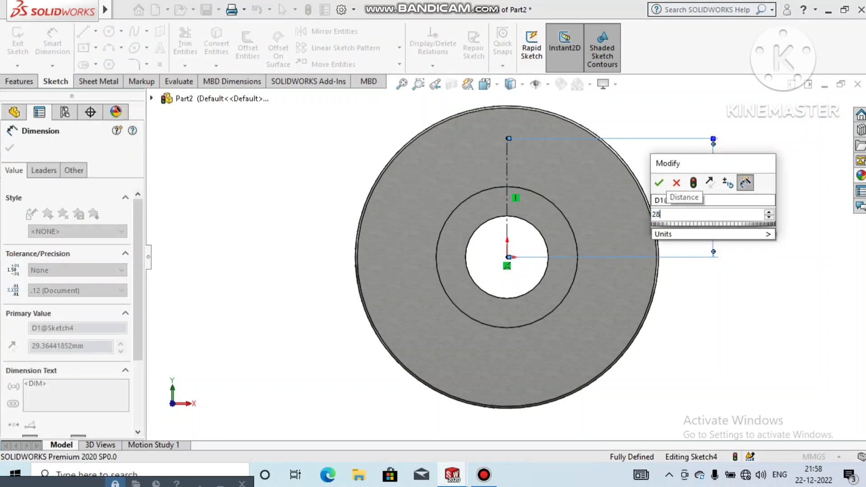
{"action": "key", "text": "Return"}
{"action": "key", "text": "Escape"}
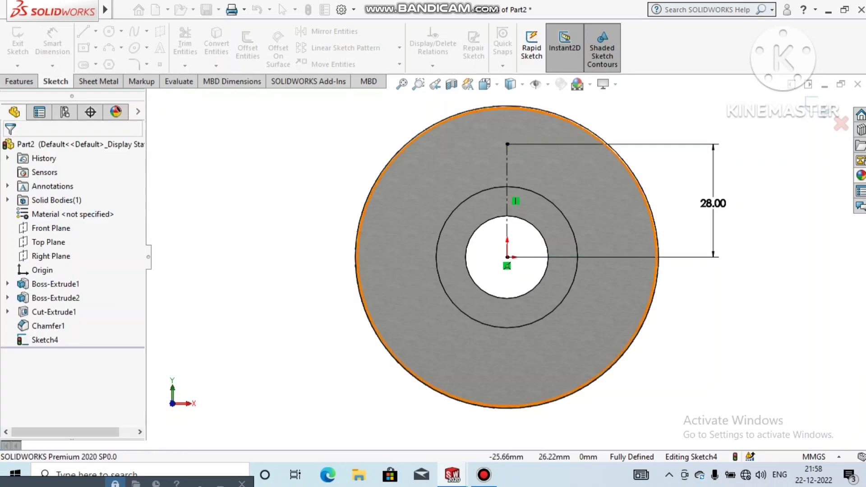
Step: Draw a circle about 9 mm in diameter centred on the upper endpoint of the vertical centerline
{"action": "left_click", "coordinate": [109, 32]}
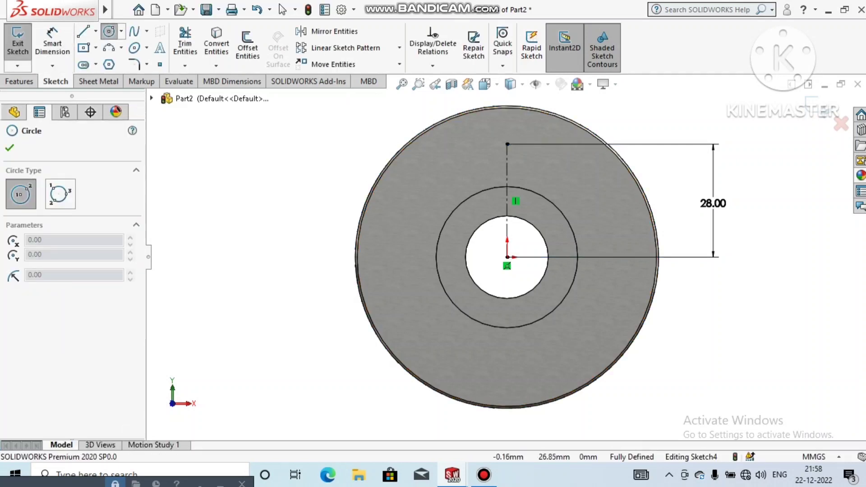
{"action": "left_click", "coordinate": [507, 145]}
{"action": "left_click", "coordinate": [525, 145]}
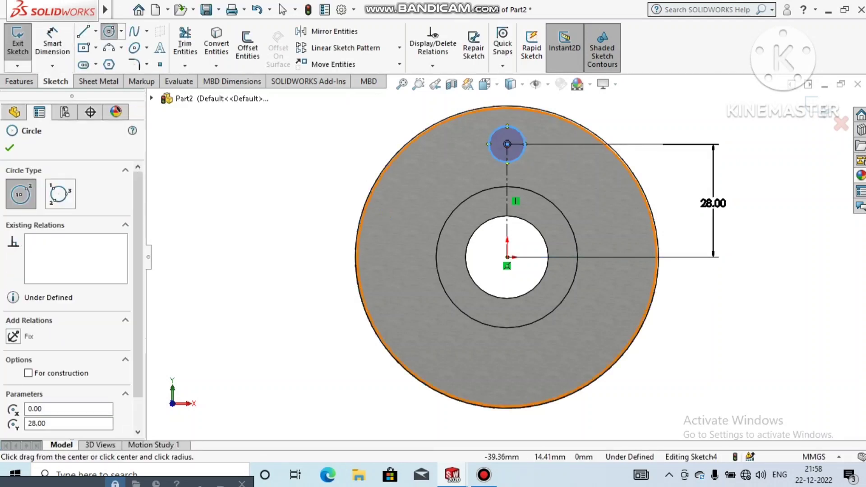
{"action": "key", "text": "Escape"}
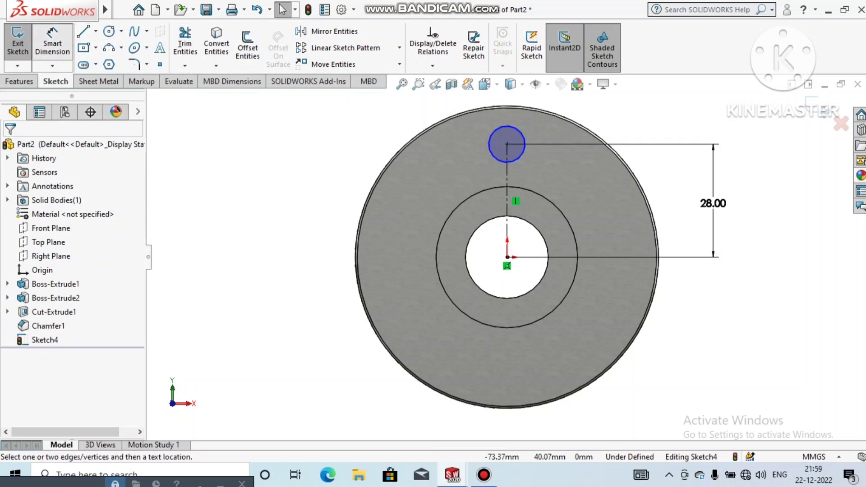
Step: Dimension the small circle's diameter at 6.5 mm
{"action": "left_click", "coordinate": [490, 152]}
{"action": "left_click", "coordinate": [282, 228]}
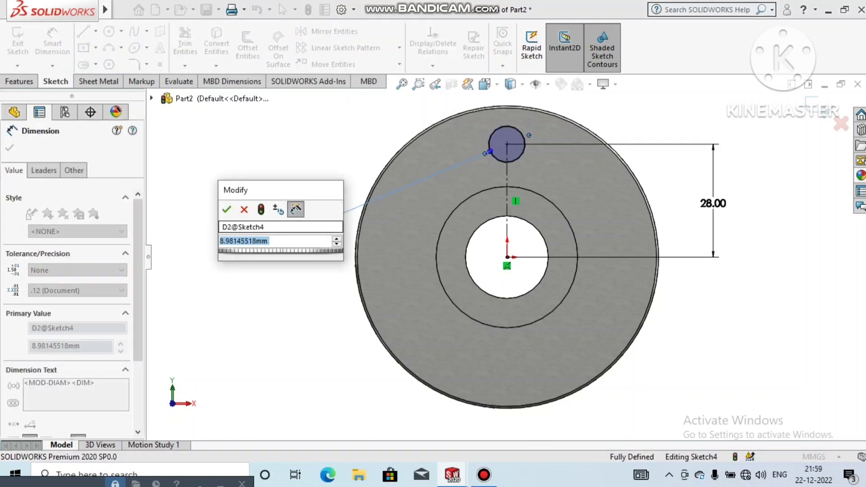
{"action": "type", "text": "6.5"}
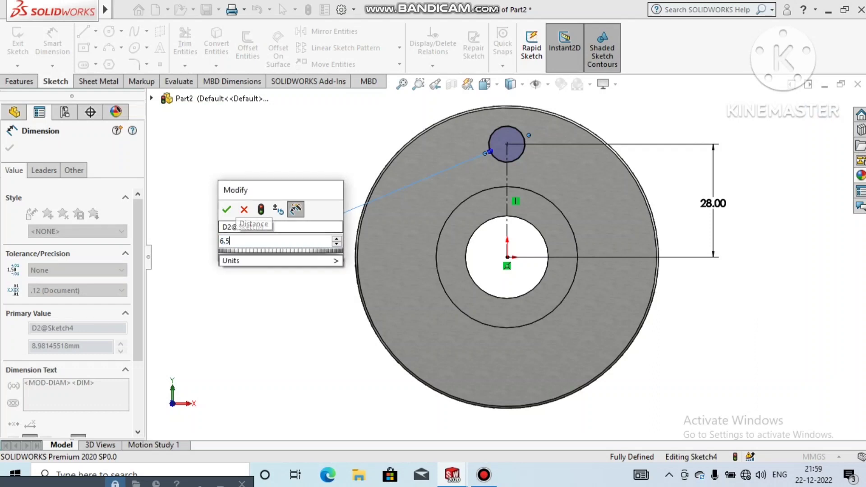
{"action": "key", "text": "Escape"}
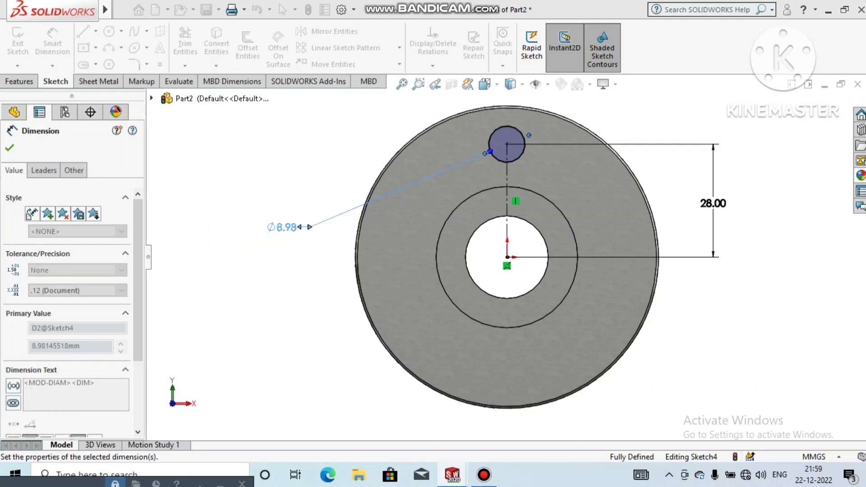
{"action": "key", "text": "Escape"}
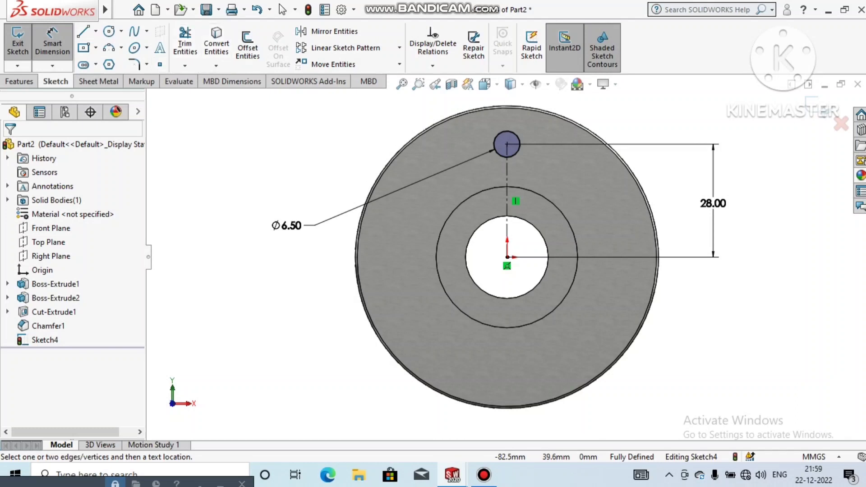
Step: Circular-pattern the 6.5 mm circle around the bore's centre with 5 equally spaced instances over 360 degrees
{"action": "left_click", "coordinate": [399, 47]}
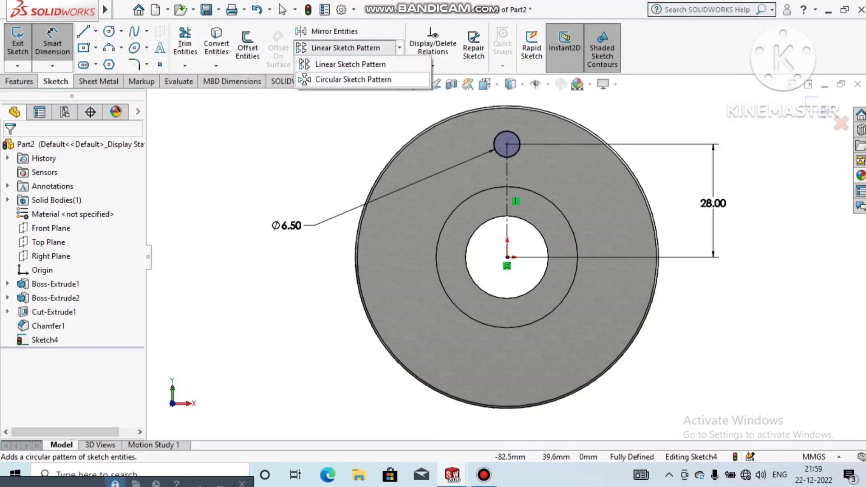
{"action": "left_click", "coordinate": [336, 77]}
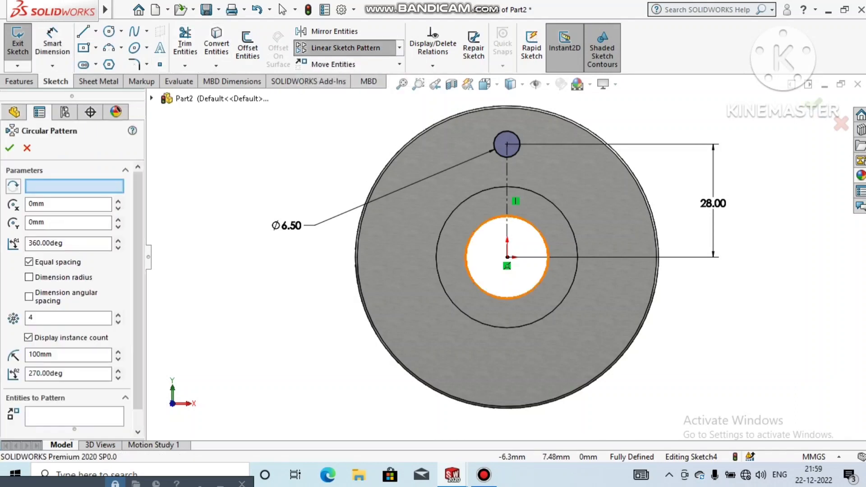
{"action": "left_click", "coordinate": [482, 227]}
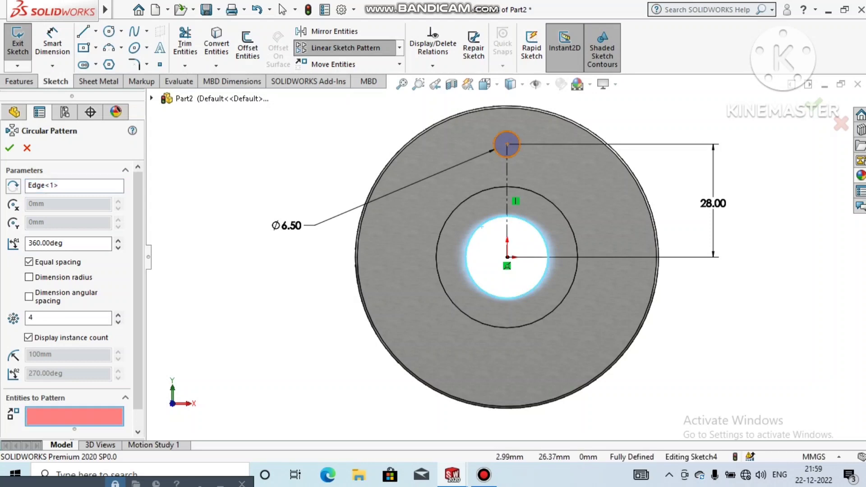
{"action": "left_click", "coordinate": [519, 151]}
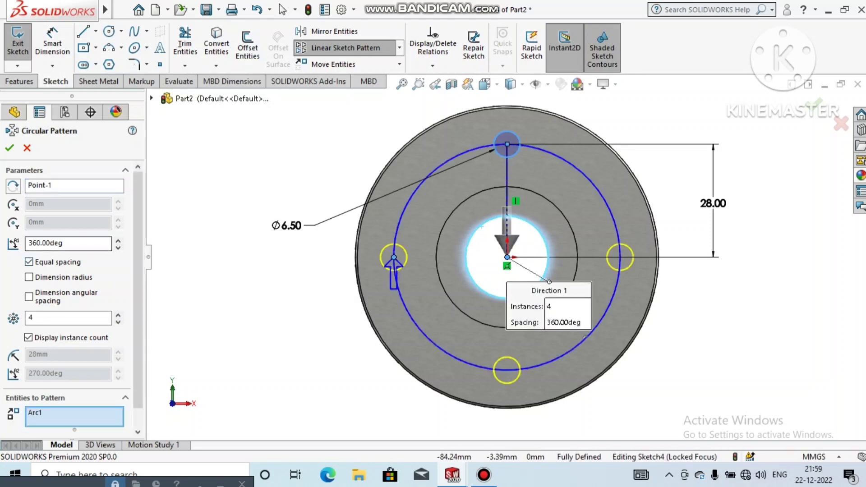
{"action": "left_click", "coordinate": [118, 314]}
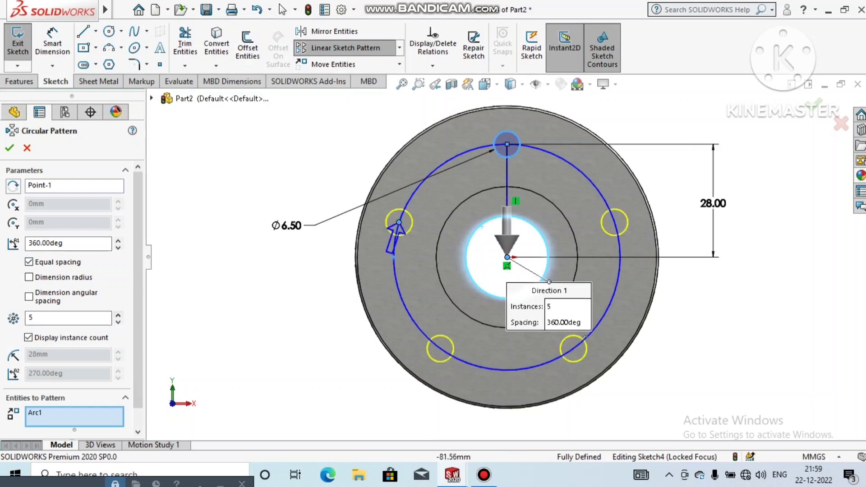
{"action": "left_click", "coordinate": [9, 148]}
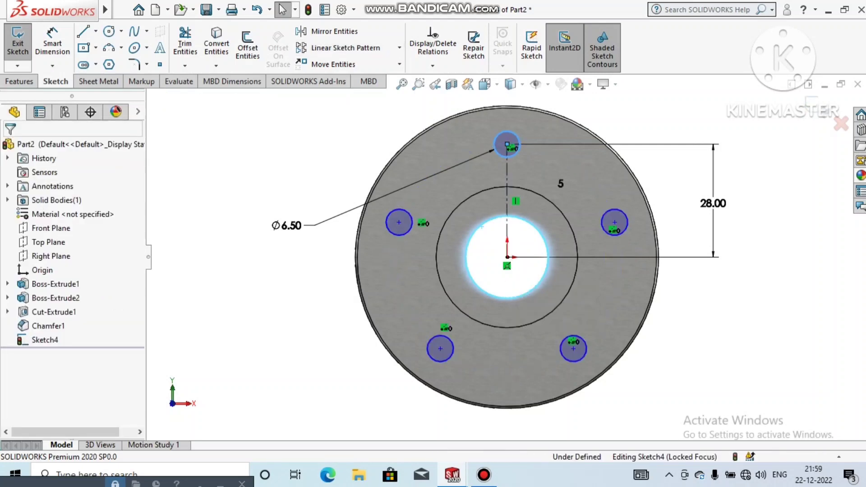
Step: Cut-extrude the five patterned circles through the disc with a Blind depth of 18 mm
{"action": "mouse_move", "coordinate": [157, 278]}
{"action": "middle_mouse_down"}
{"action": "mouse_move", "coordinate": [301, 288]}
{"action": "mouse_move", "coordinate": [272, 324]}
{"action": "mouse_move", "coordinate": [281, 335]}
{"action": "middle_mouse_up"}
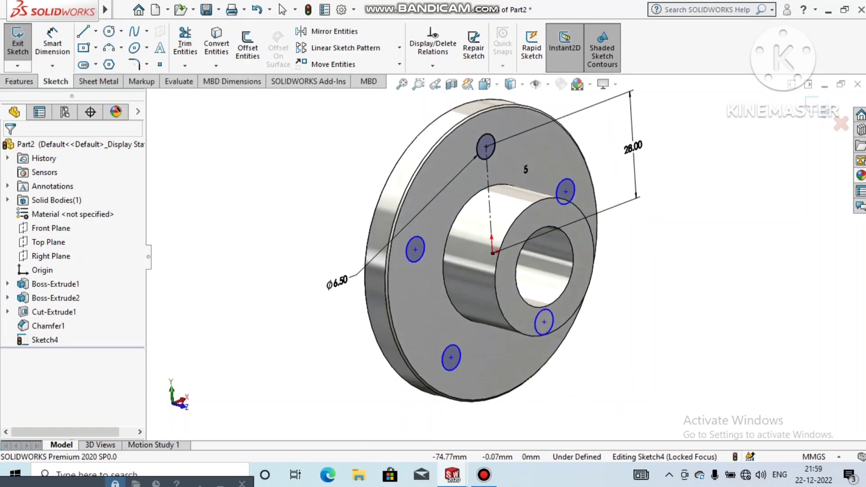
{"action": "left_click", "coordinate": [19, 81]}
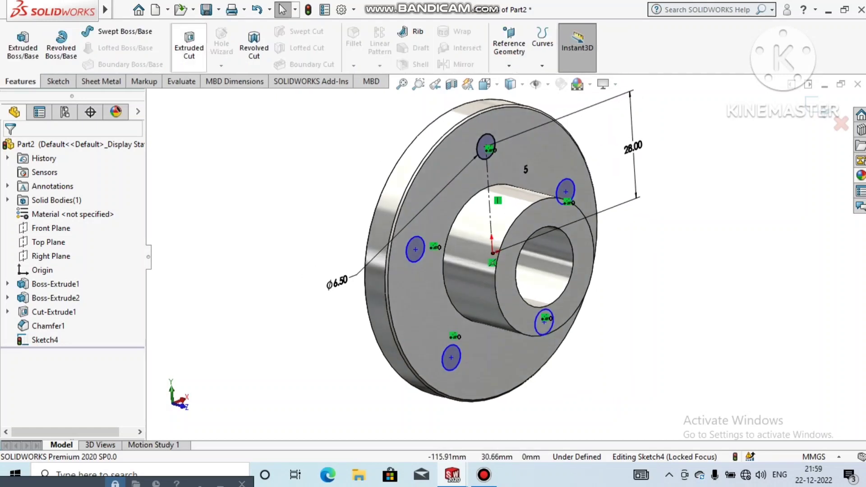
{"action": "left_click", "coordinate": [188, 47]}
{"action": "left_click", "coordinate": [190, 48]}
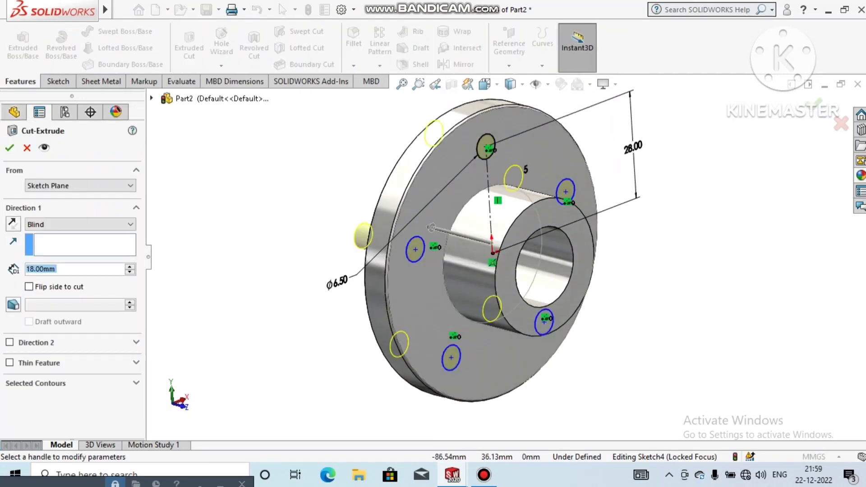
{"action": "key", "text": "Return"}
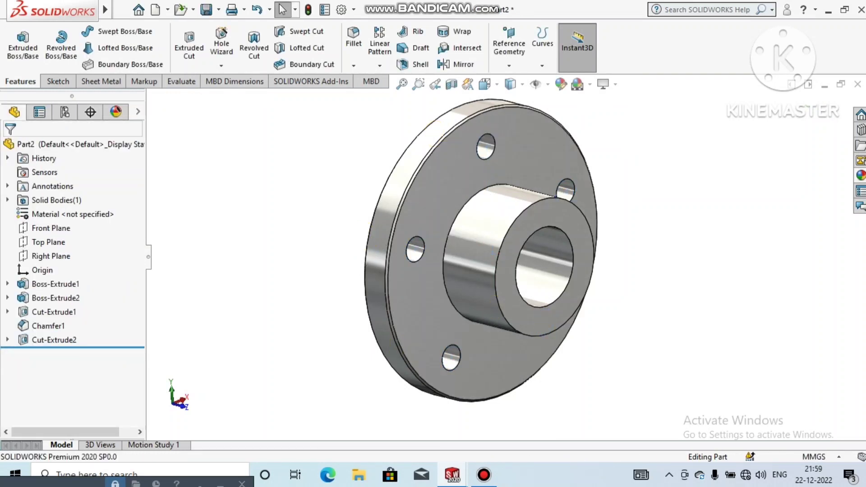
Step: Fillet the edge where the hub meets the disc face with a symmetric 3 mm radius
{"action": "left_click", "coordinate": [353, 65]}
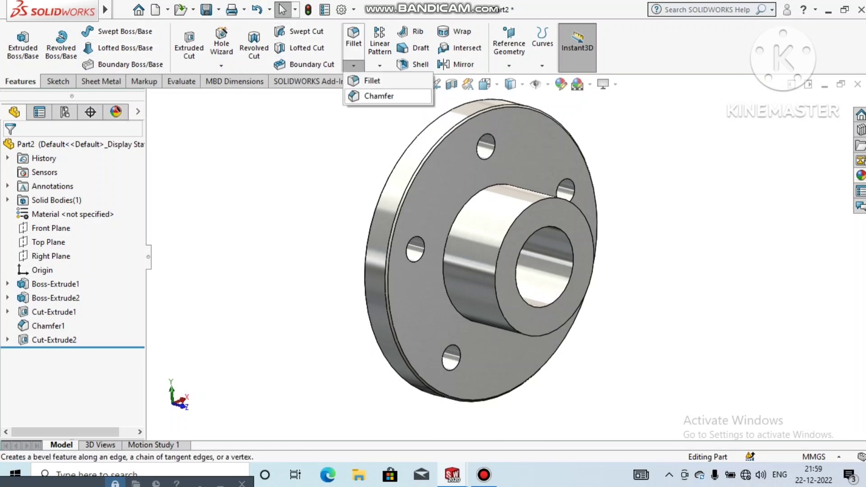
{"action": "left_click", "coordinate": [372, 81]}
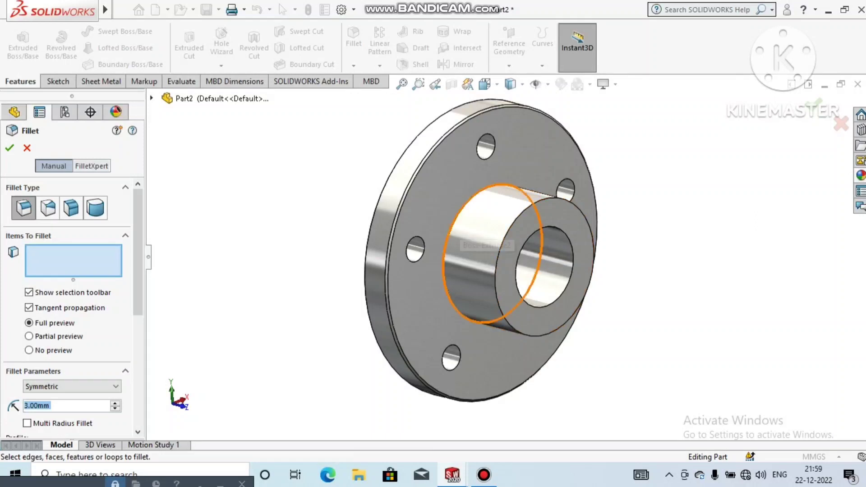
{"action": "left_click", "coordinate": [469, 202]}
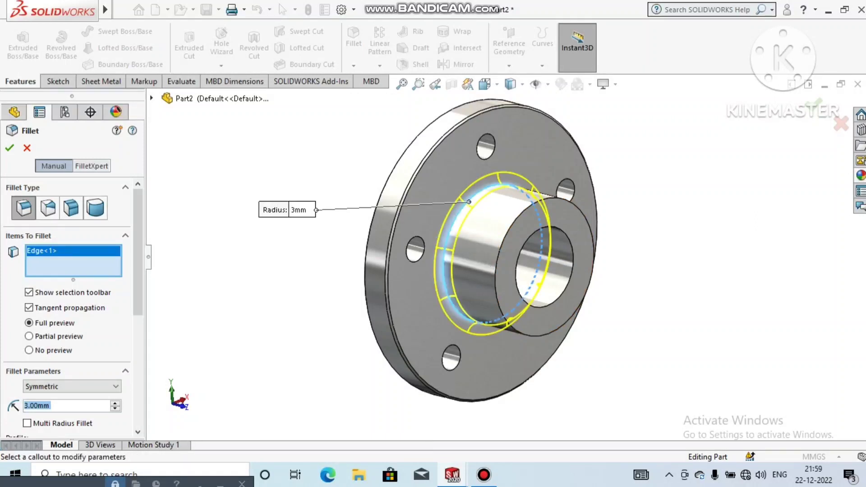
{"action": "left_click", "coordinate": [9, 148]}
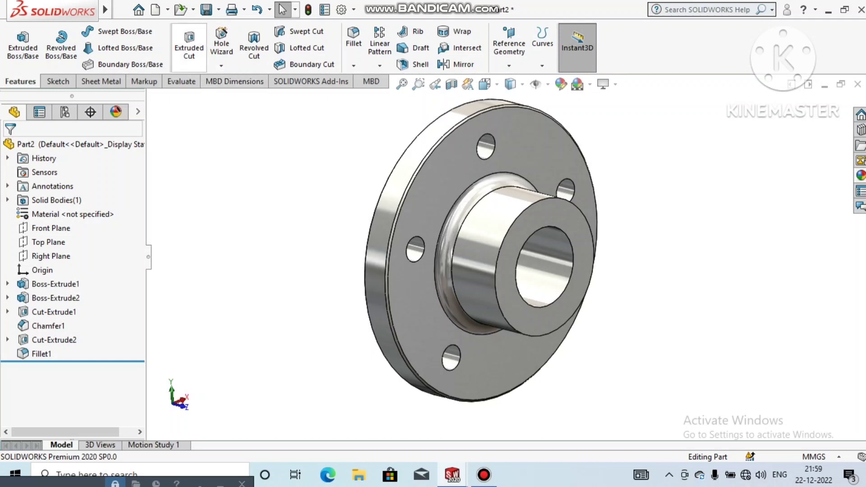
Step: Cut a Metric Die M22x1.5 thread from the hub bore's front edge, Blind 40 mm deep, with the profile mirrored horizontally
{"action": "left_click", "coordinate": [221, 66]}
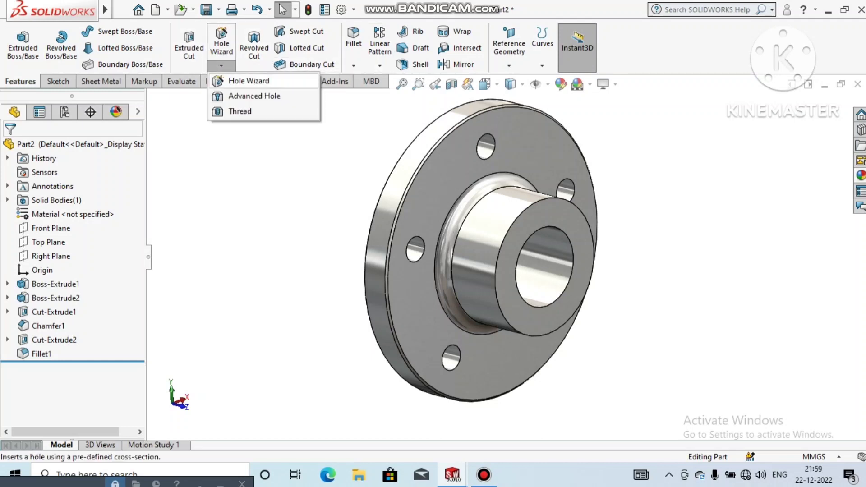
{"action": "left_click", "coordinate": [240, 111]}
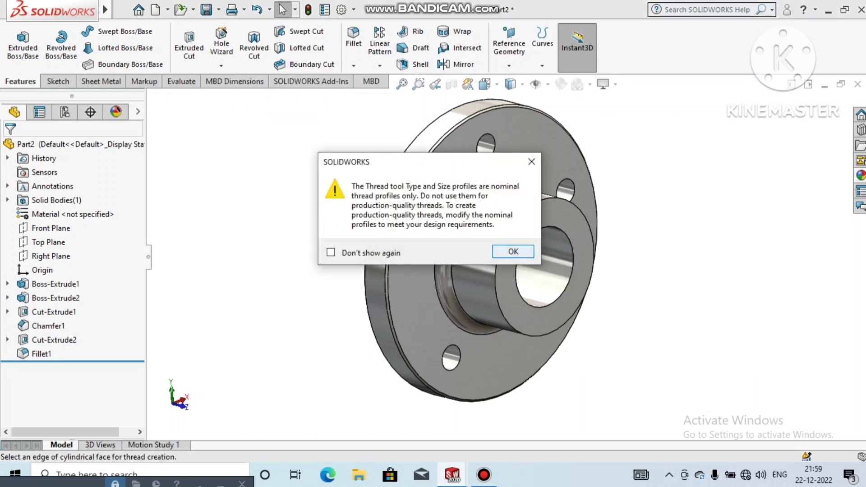
{"action": "left_click", "coordinate": [513, 252]}
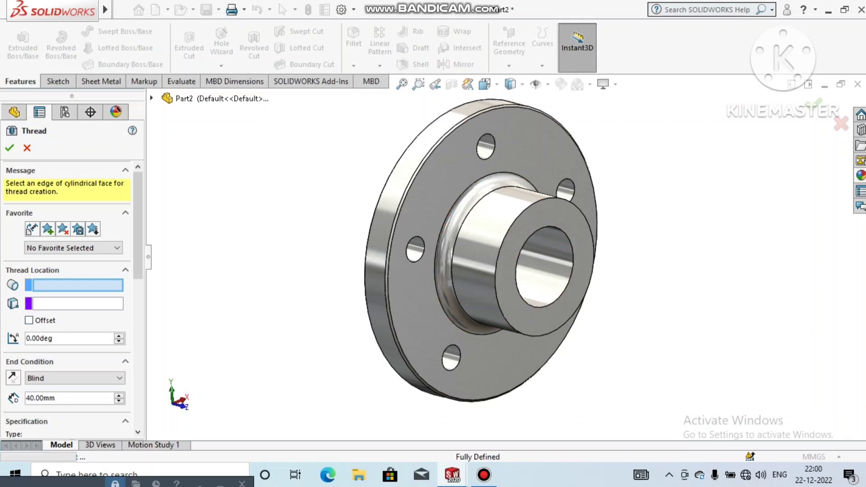
{"action": "left_click", "coordinate": [519, 253]}
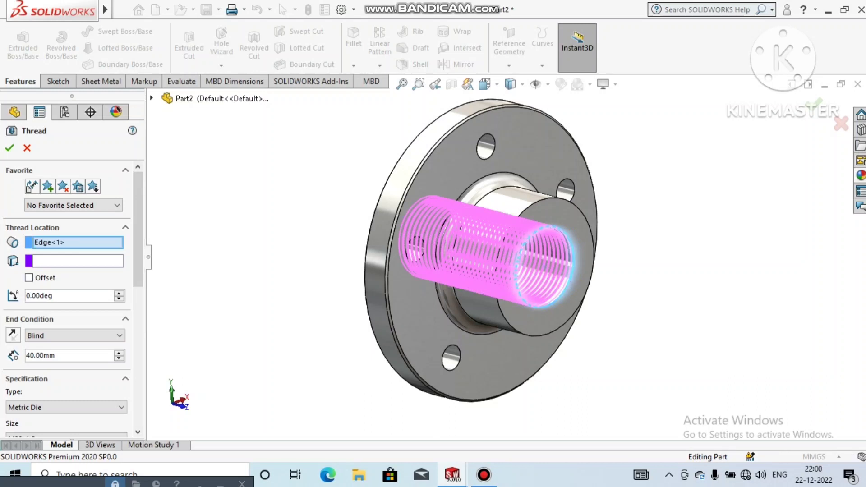
{"action": "scroll", "coordinate": [68, 298], "scroll_direction": "down", "scroll_amount": 5}
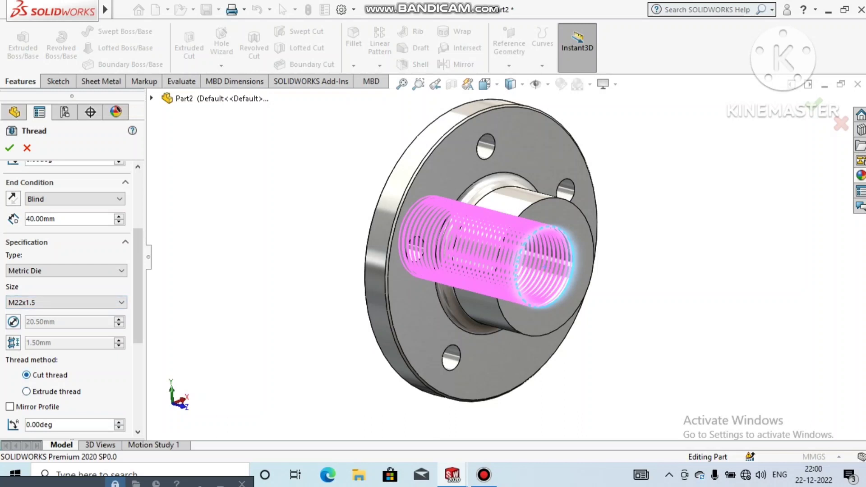
{"action": "scroll", "coordinate": [68, 302], "scroll_direction": "down", "scroll_amount": 3}
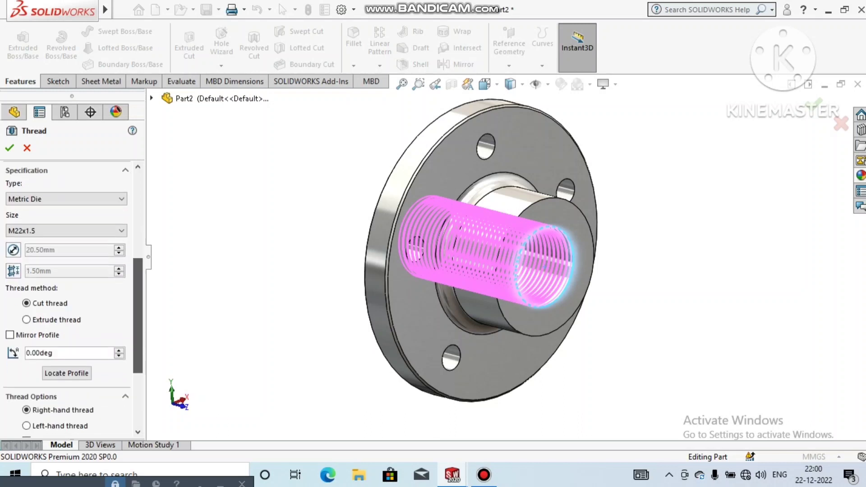
{"action": "left_click", "coordinate": [10, 333]}
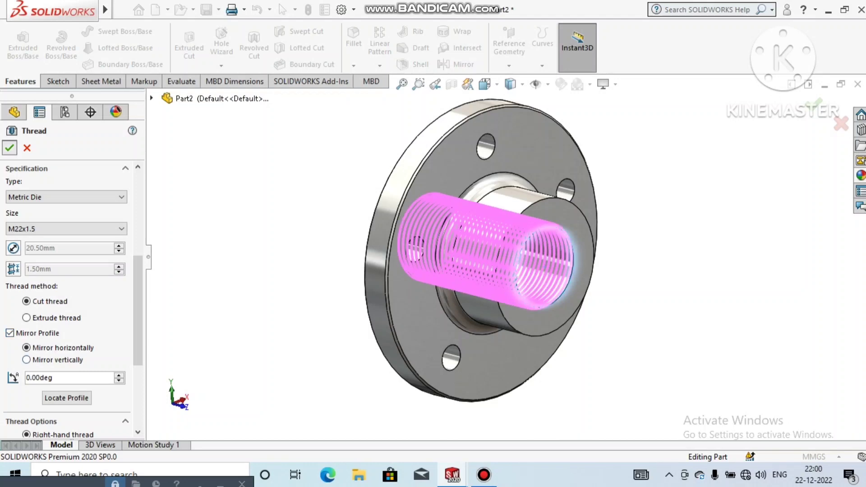
{"action": "left_click", "coordinate": [9, 148]}
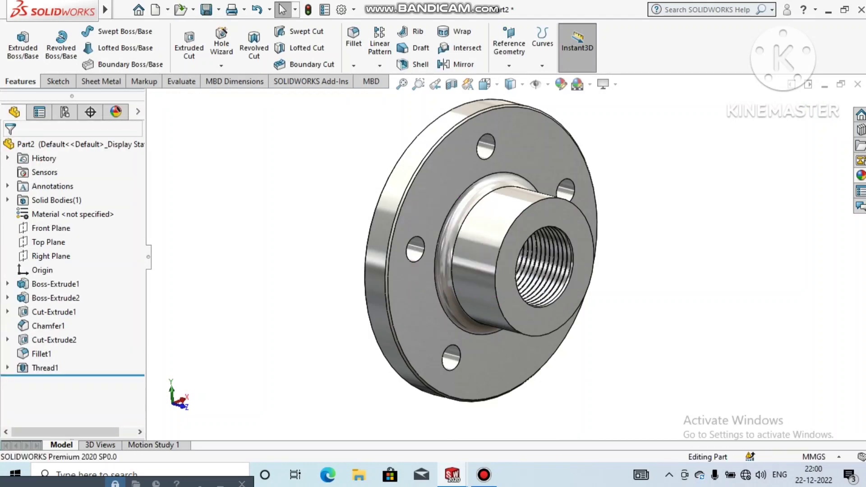
Step: Chamfer the hub-side edges of all five bolt holes with a 1 mm distance at 45 degrees
{"action": "mouse_move", "coordinate": [481, 250]}
{"action": "middle_mouse_down"}
{"action": "mouse_move", "coordinate": [600, 250]}
{"action": "mouse_move", "coordinate": [478, 253]}
{"action": "middle_mouse_up"}
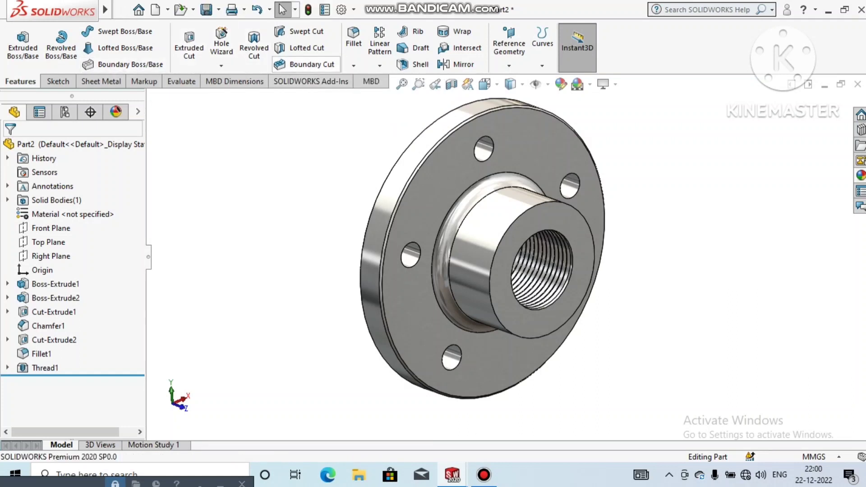
{"action": "left_click", "coordinate": [354, 65]}
{"action": "left_click", "coordinate": [379, 96]}
{"action": "type", "text": "1"}
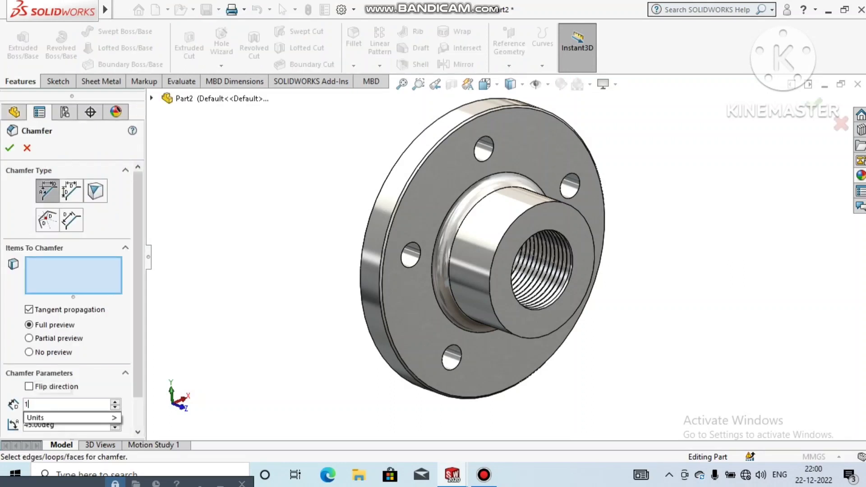
{"action": "key", "text": "Return"}
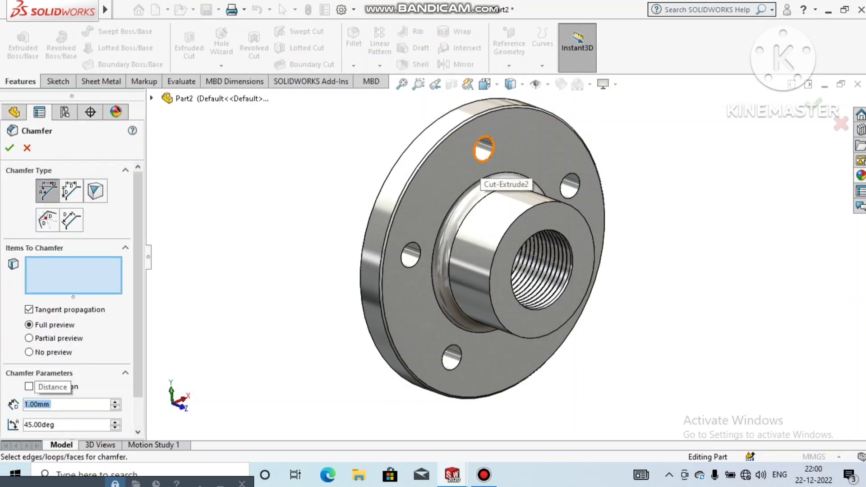
{"action": "left_click", "coordinate": [485, 156]}
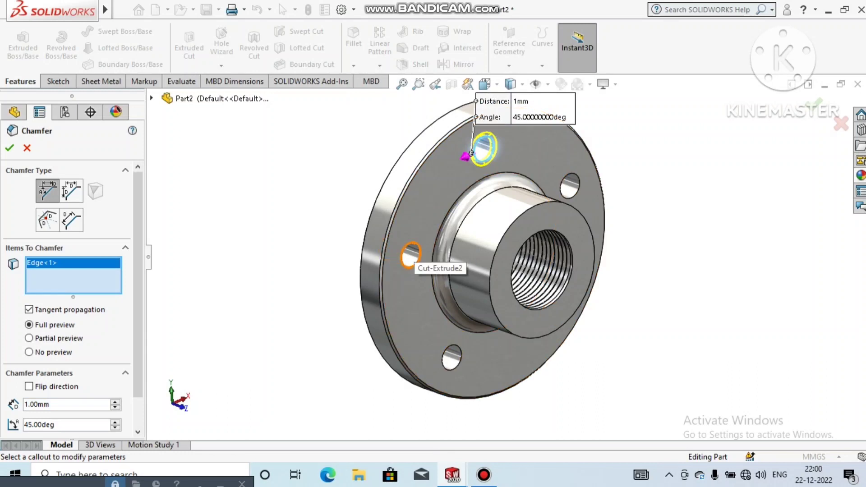
{"action": "left_click", "coordinate": [411, 247]}
{"action": "left_click", "coordinate": [569, 185]}
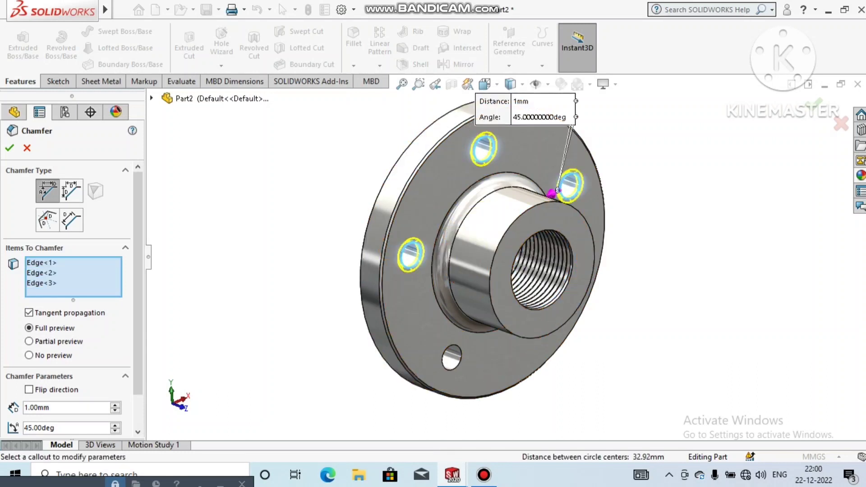
{"action": "left_click", "coordinate": [451, 357]}
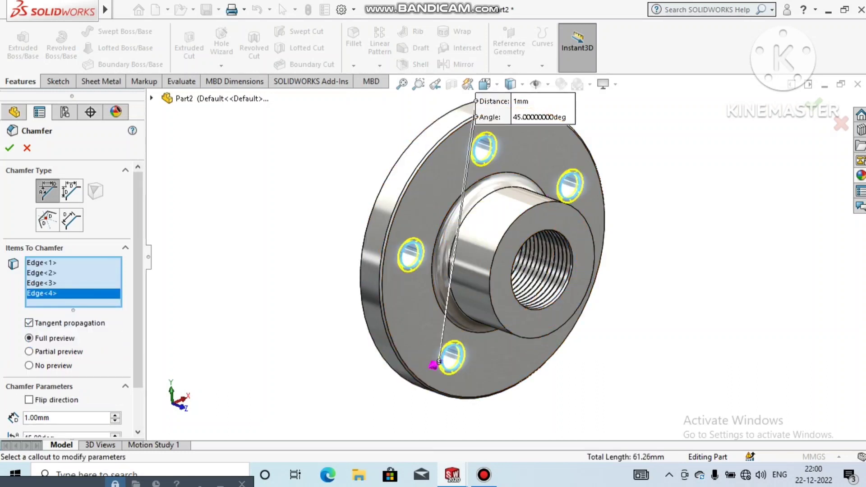
{"action": "middle_click_drag", "start_coordinate": [446, 356], "coordinate": [385, 338]}
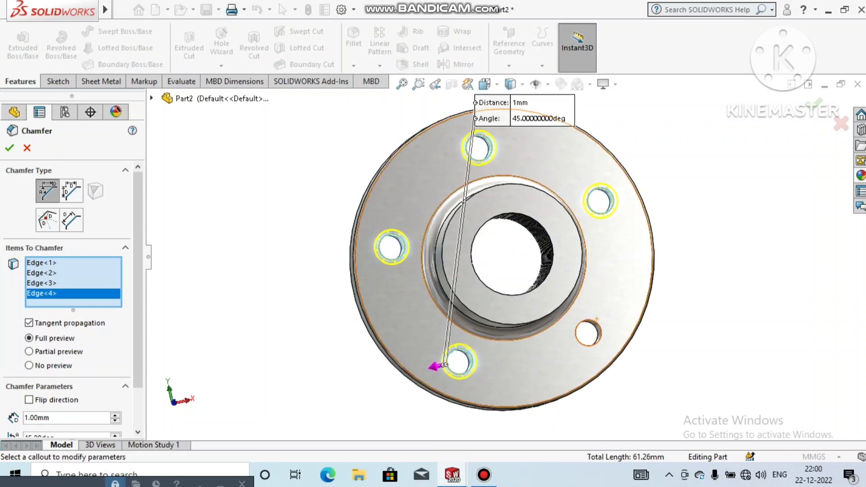
{"action": "left_click", "coordinate": [574, 336]}
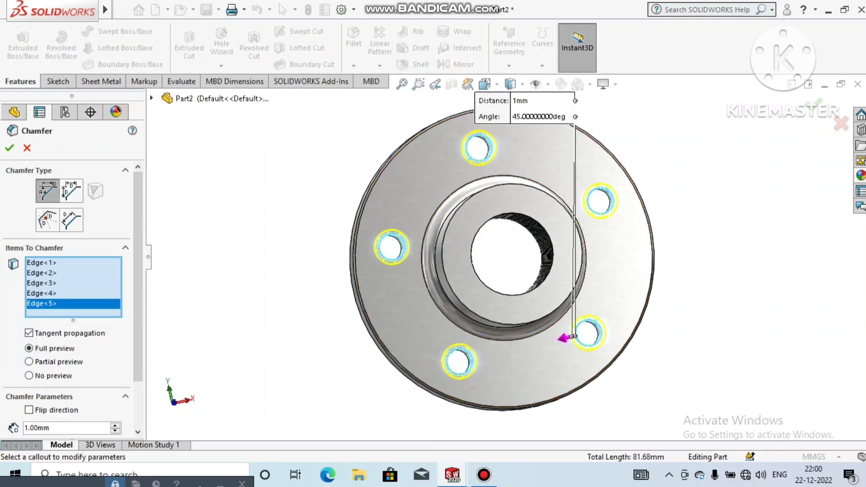
{"action": "key", "text": "Return"}
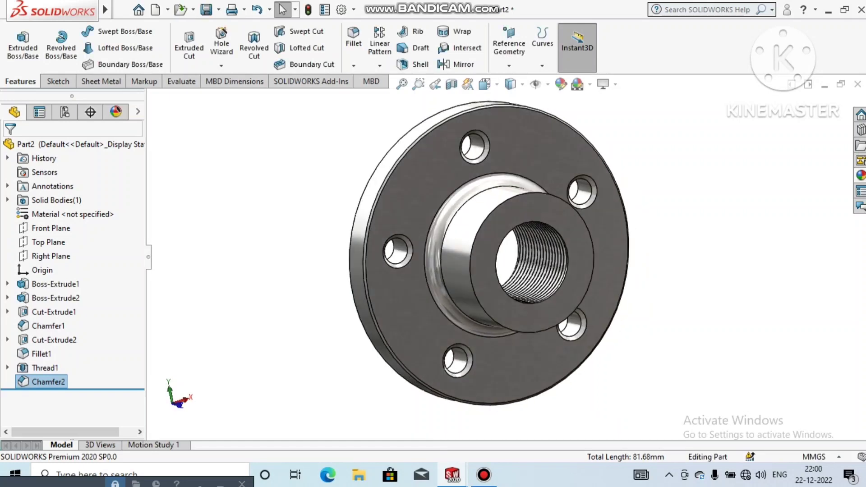
Step: Chamfer the outer edge of the hub's front face with a 0.5 mm distance at 45 degrees
{"action": "middle_click_drag", "start_coordinate": [194, 203], "coordinate": [228, 204]}
{"action": "scroll", "coordinate": [228, 205], "scroll_direction": "down", "scroll_amount": 1}
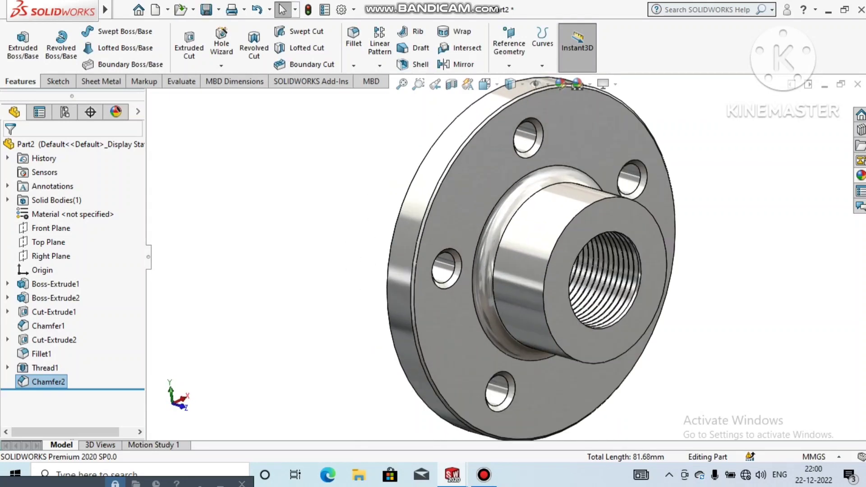
{"action": "left_click", "coordinate": [354, 66]}
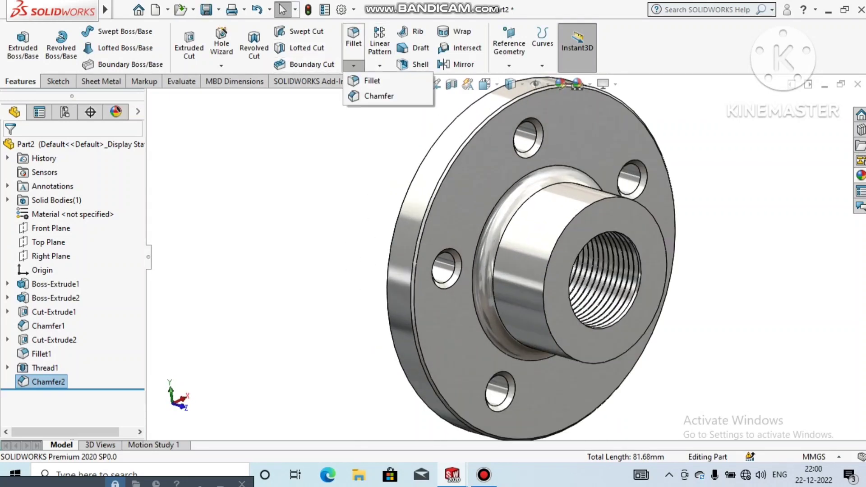
{"action": "left_click", "coordinate": [378, 96]}
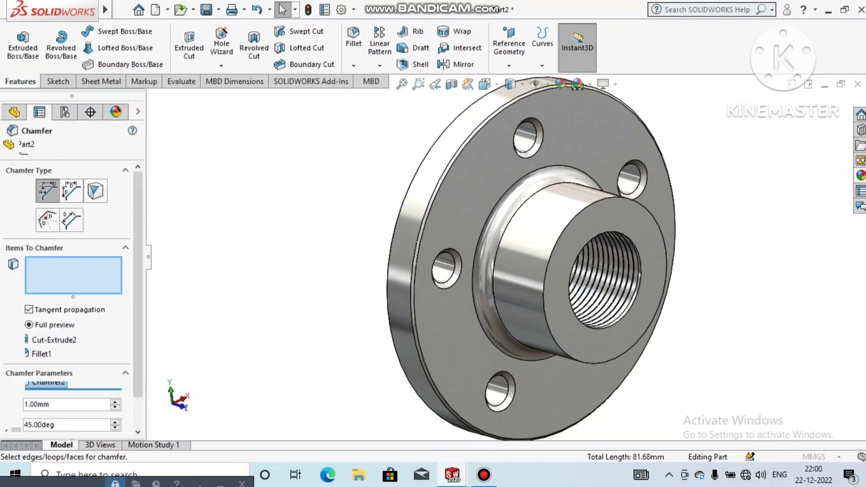
{"action": "left_click", "coordinate": [583, 212]}
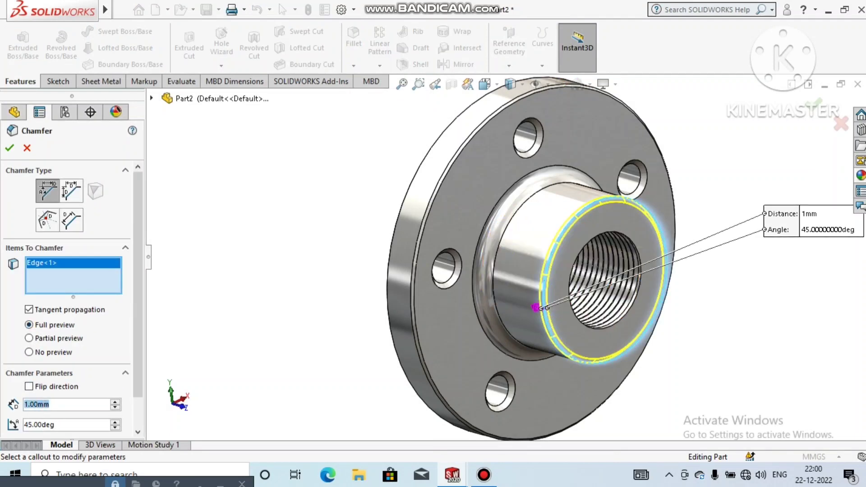
{"action": "type", "text": "0.5"}
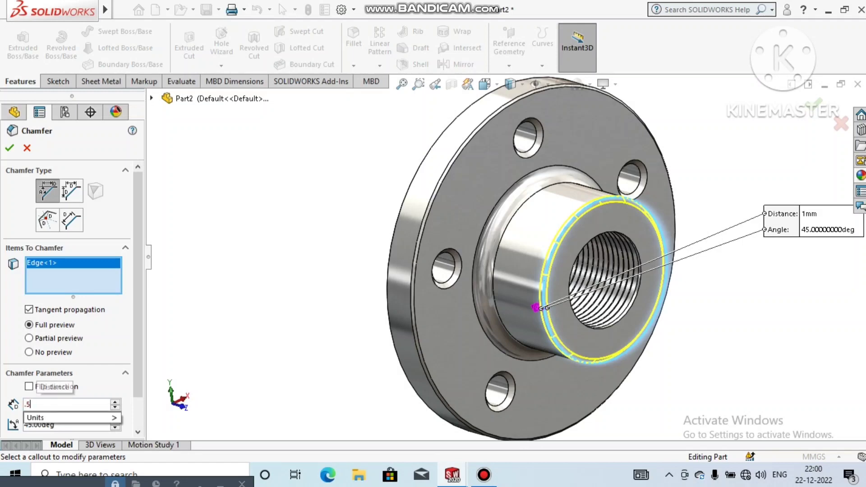
{"action": "key", "text": "Return"}
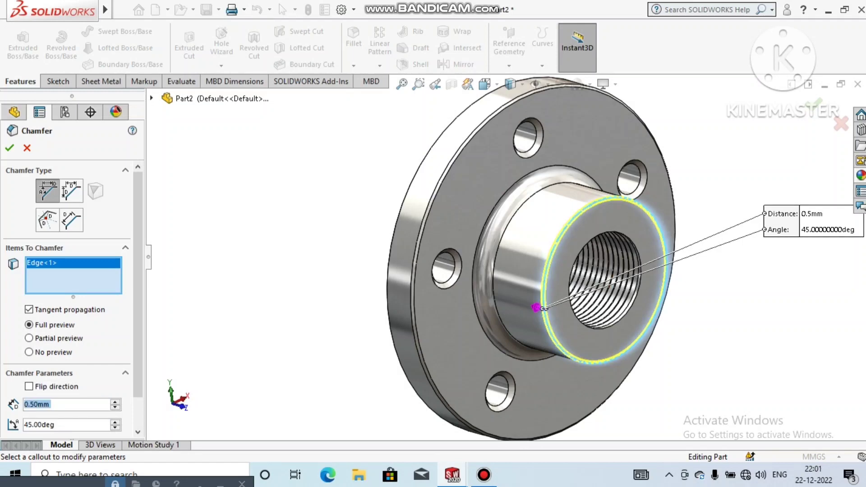
{"action": "key", "text": "Return"}
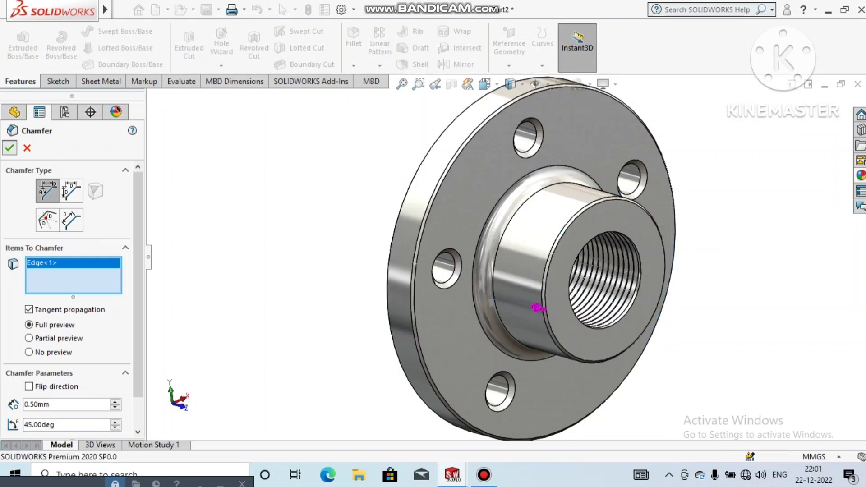
{"action": "key", "text": "z"}
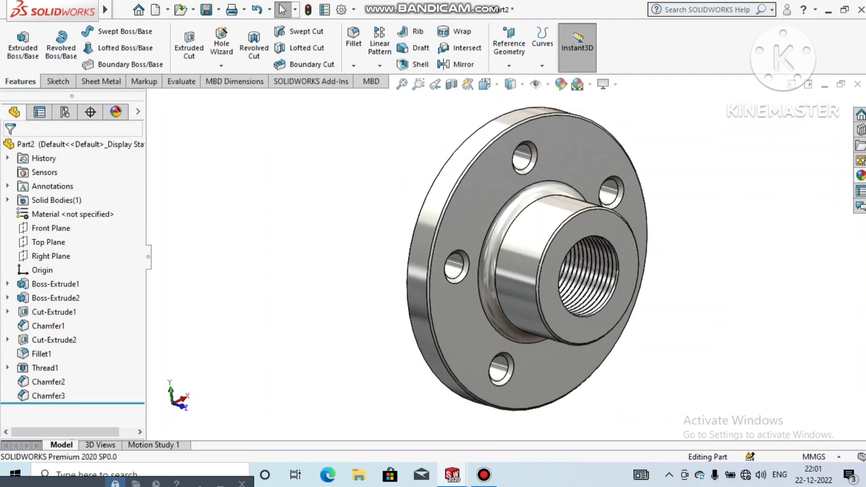
Step: Save the part as Main body in a newly created Desktop folder named New folder
{"action": "left_click", "coordinate": [121, 10]}
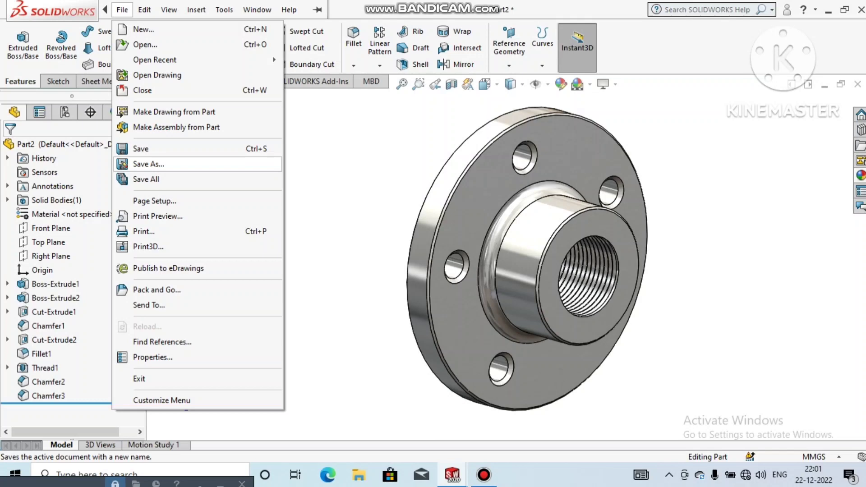
{"action": "left_click", "coordinate": [149, 164]}
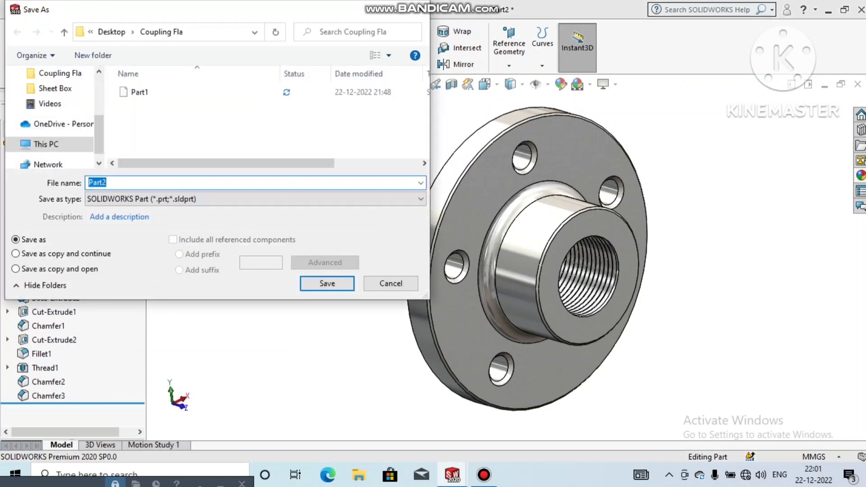
{"action": "left_click", "coordinate": [64, 31]}
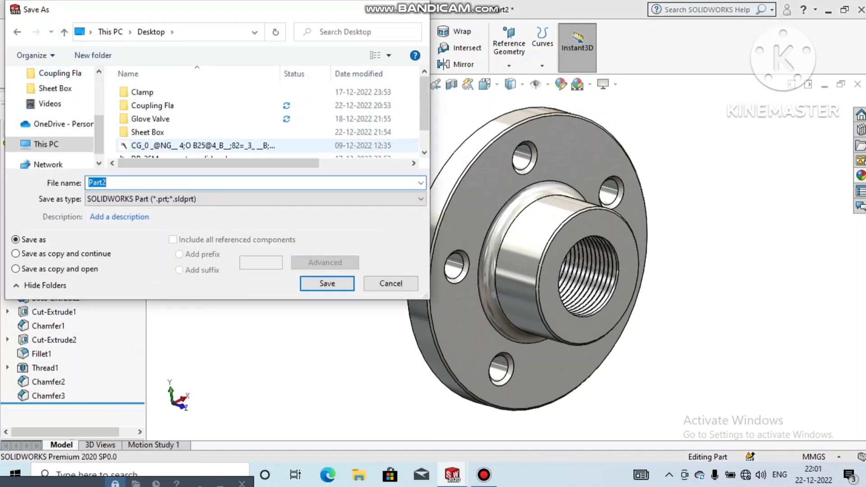
{"action": "left_click", "coordinate": [93, 55]}
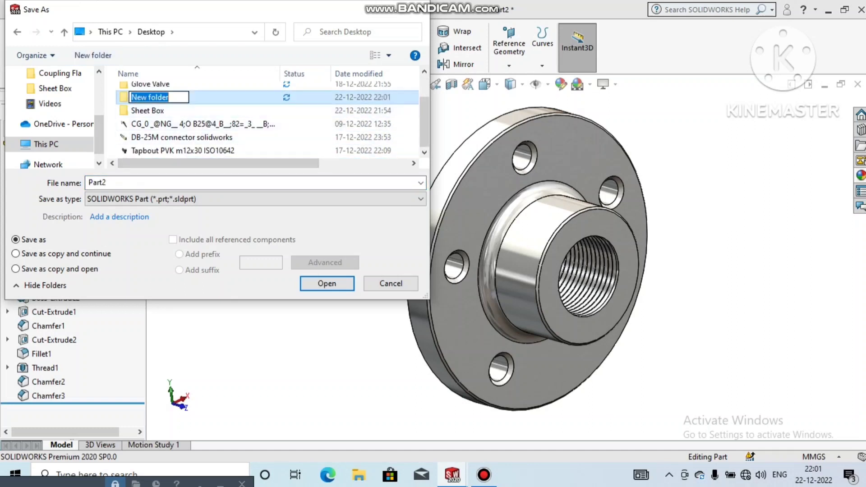
{"action": "key", "text": "Return"}
{"action": "key", "text": "Return"}
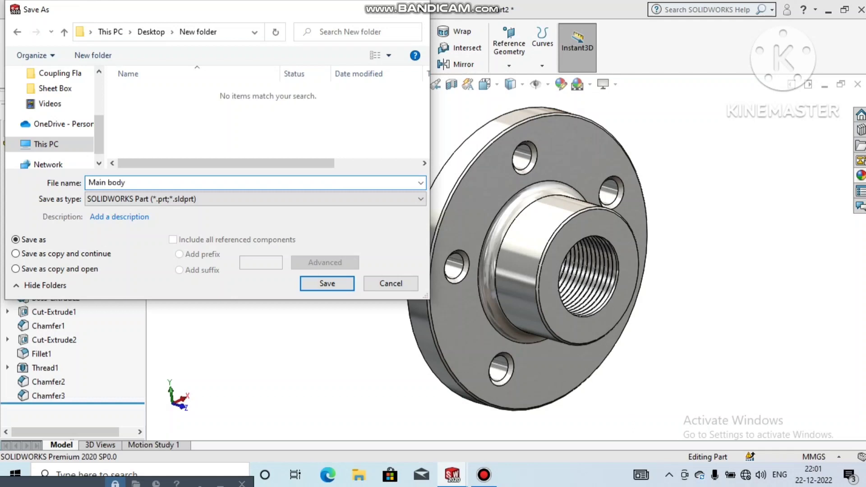
{"action": "left_click", "coordinate": [327, 283]}
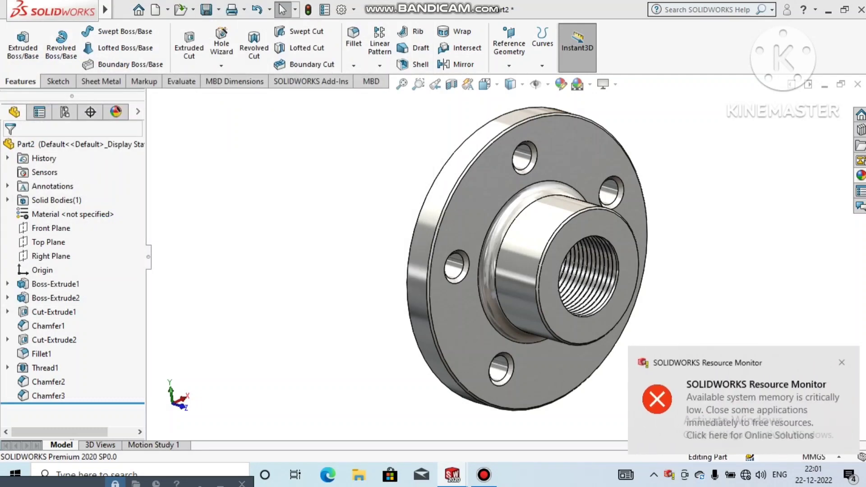
Step: Create a new assembly document and place the Main body part as its first, fixed component
{"action": "left_click", "coordinate": [122, 10]}
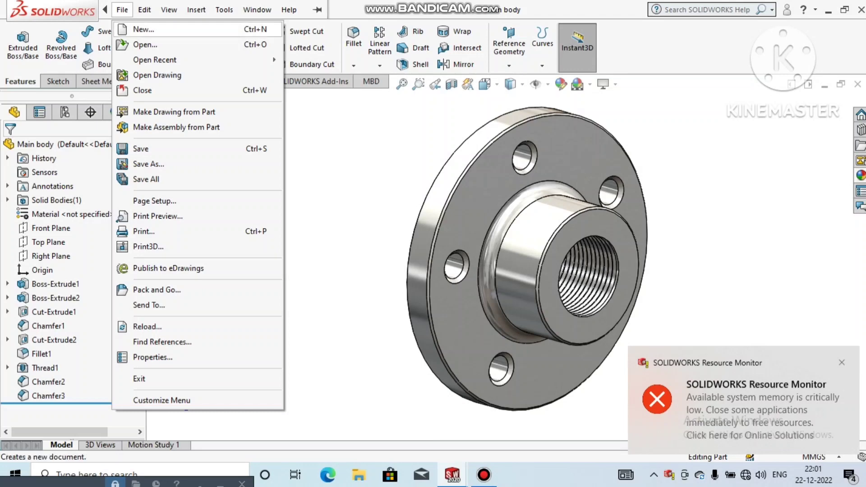
{"action": "left_click", "coordinate": [131, 27]}
{"action": "left_click", "coordinate": [426, 229]}
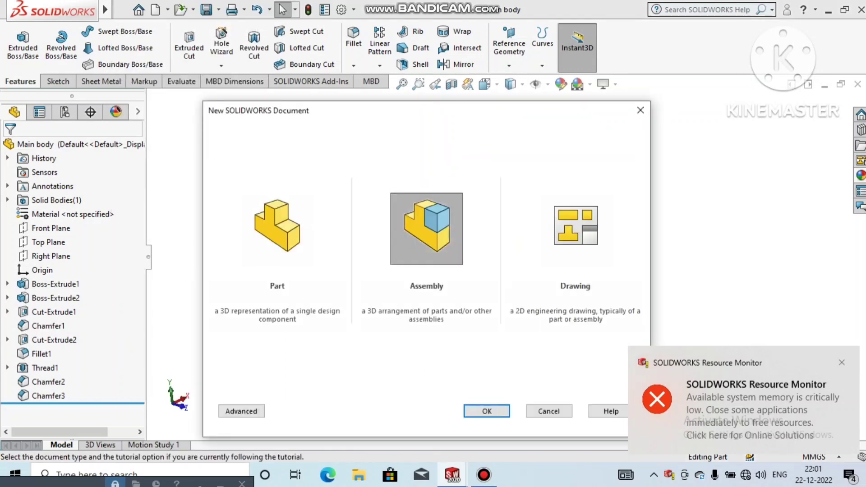
{"action": "left_click", "coordinate": [487, 411]}
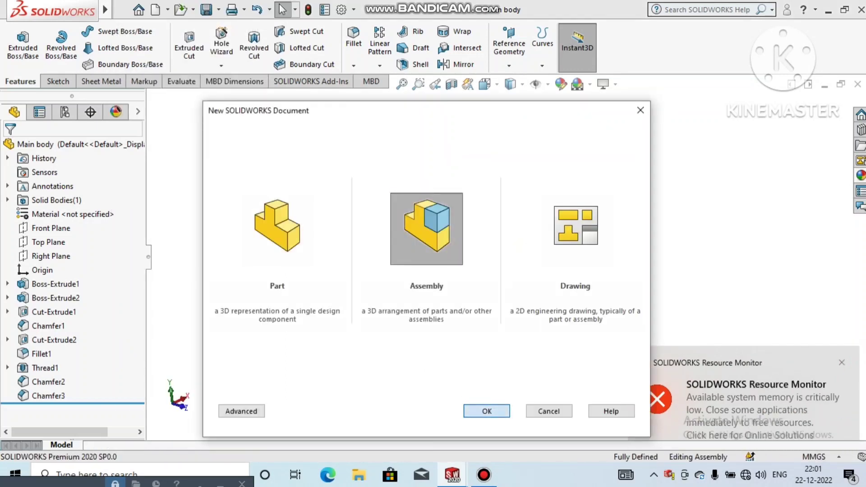
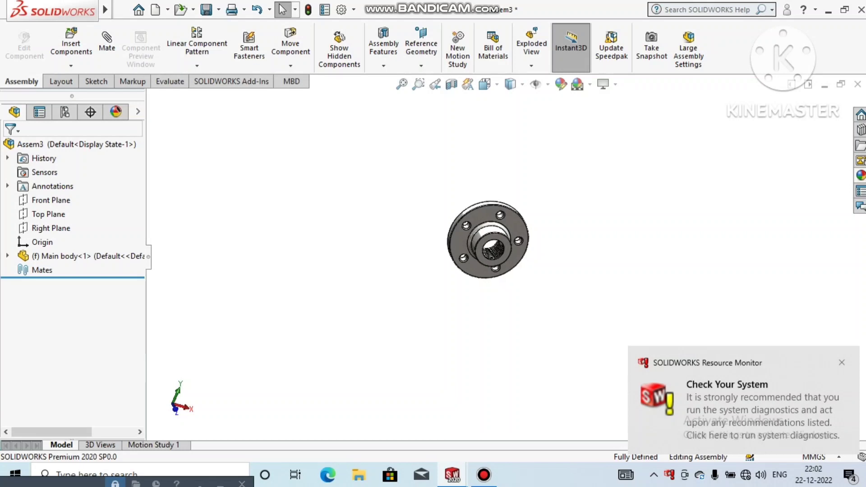
Step: Insert a second copy of Main body into the assembly, placed freely beside the first flange
{"action": "left_click_drag", "start_coordinate": [388, 149], "coordinate": [554, 296]}
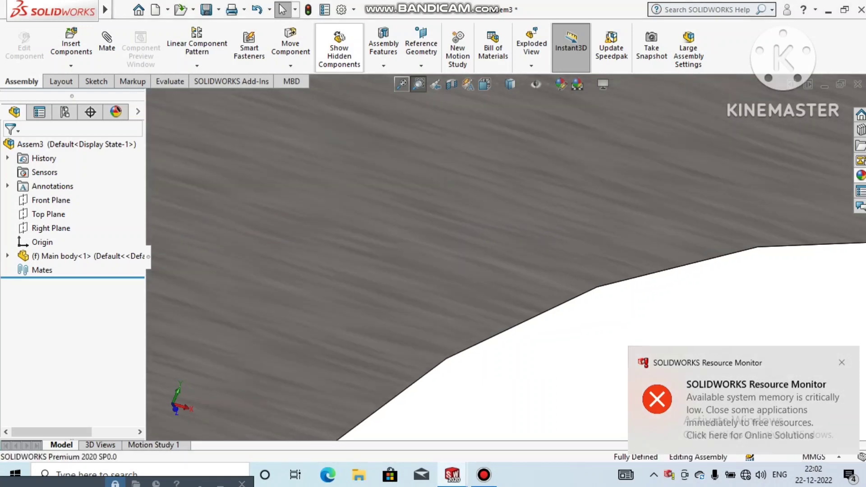
{"action": "left_click", "coordinate": [401, 84]}
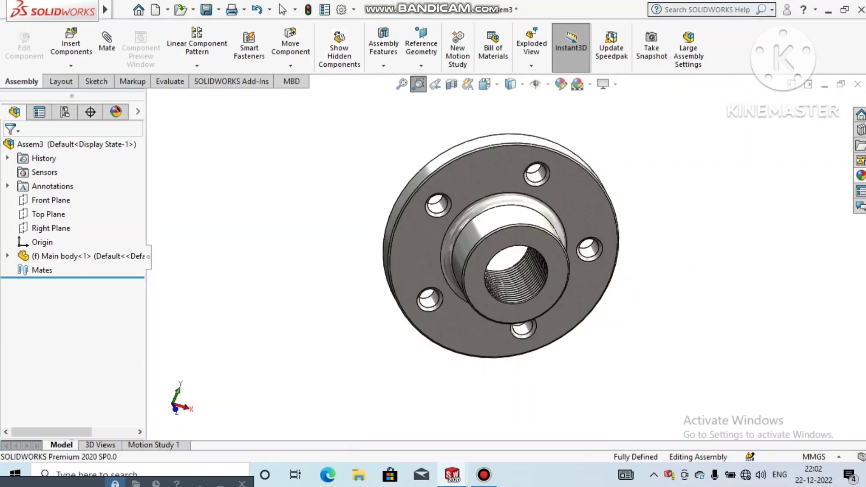
{"action": "mouse_move", "coordinate": [501, 252]}
{"action": "middle_mouse_down"}
{"action": "mouse_move", "coordinate": [622, 248]}
{"action": "mouse_move", "coordinate": [505, 248]}
{"action": "middle_mouse_up"}
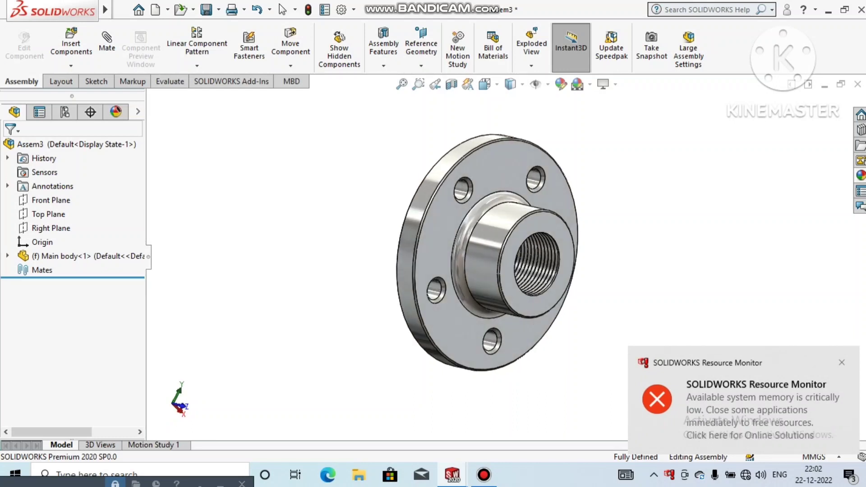
{"action": "scroll", "coordinate": [507, 257], "scroll_direction": "up", "scroll_amount": 1}
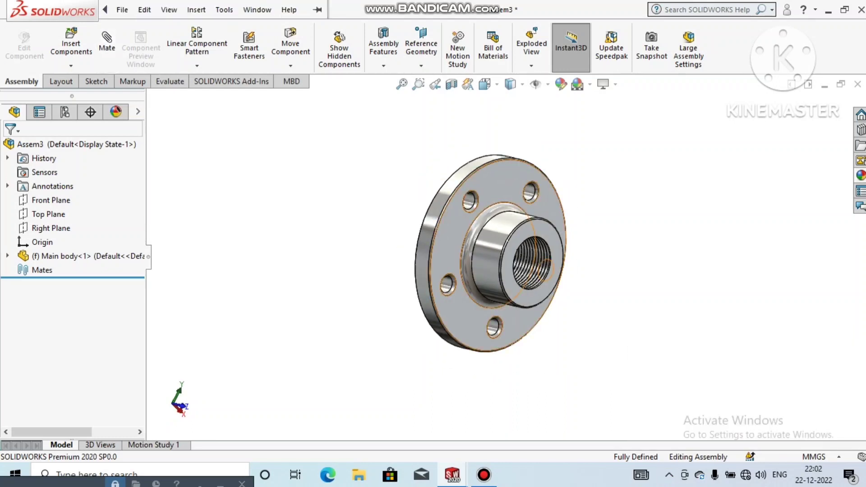
{"action": "left_click", "coordinate": [122, 10]}
{"action": "left_click", "coordinate": [136, 74]}
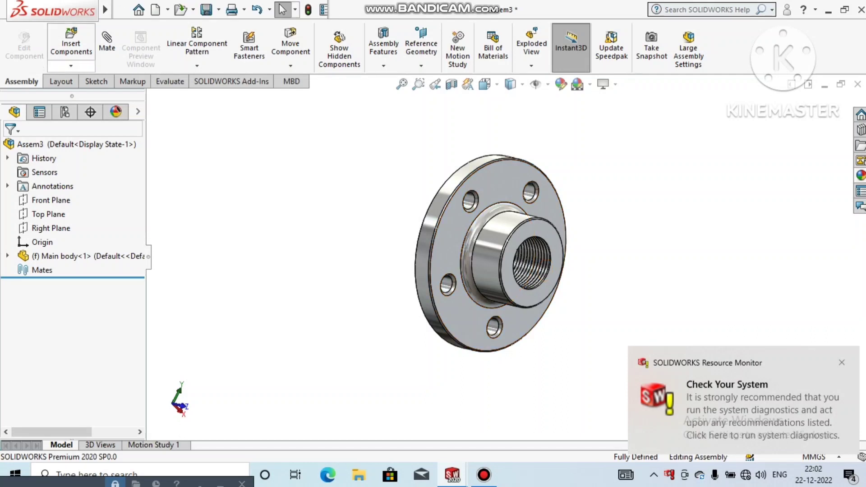
{"action": "left_click", "coordinate": [71, 43]}
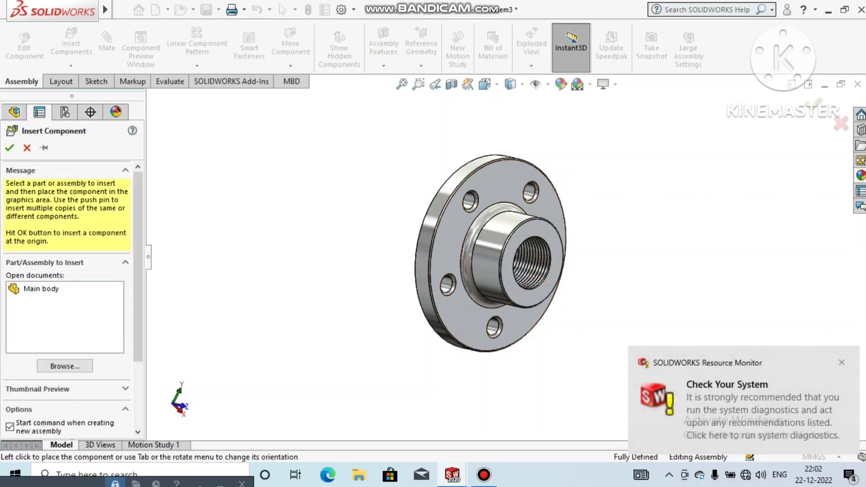
{"action": "left_click", "coordinate": [41, 289]}
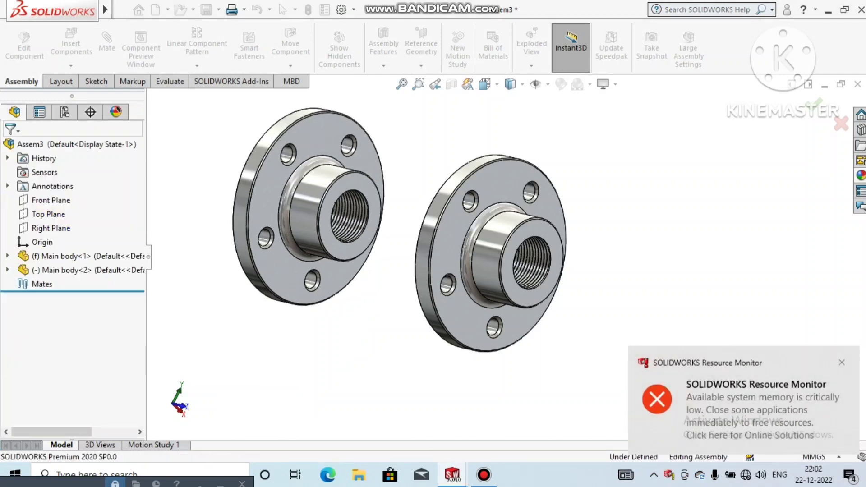
Step: Rotate the second Main body flange freely so its flat back face points towards the first flange's hub side
{"action": "left_click", "coordinate": [290, 65]}
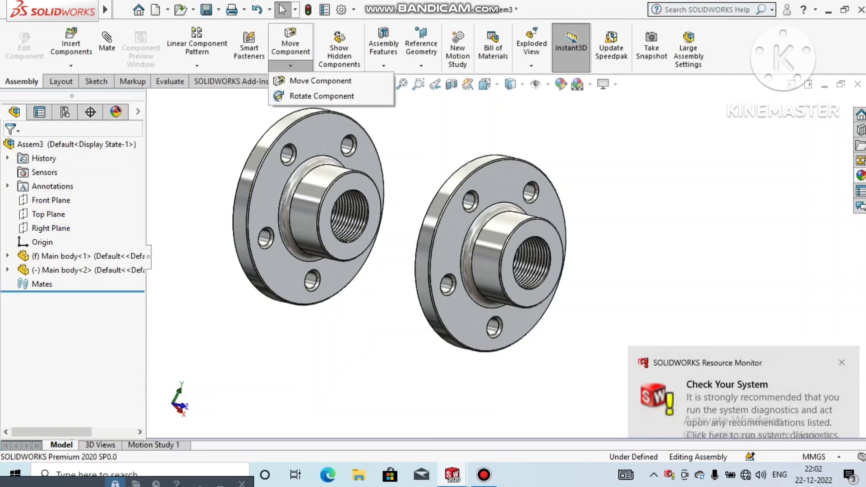
{"action": "left_click", "coordinate": [322, 96]}
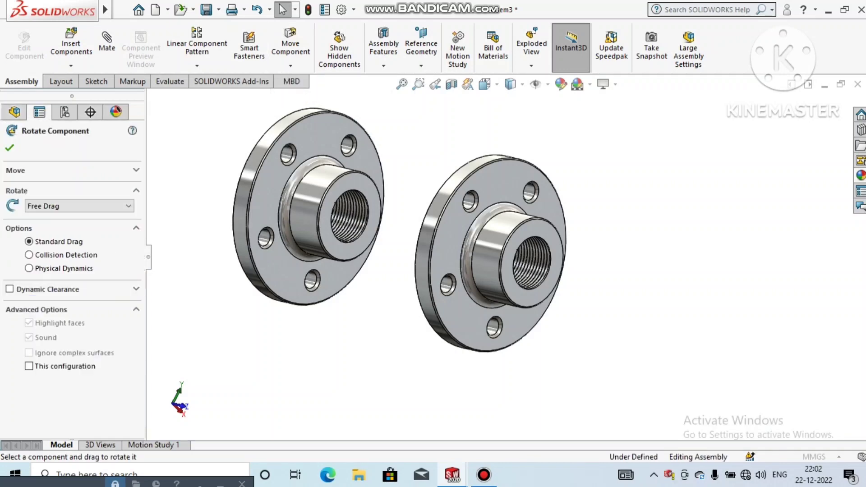
{"action": "mouse_move", "coordinate": [319, 143]}
{"action": "left_mouse_down"}
{"action": "mouse_move", "coordinate": [271, 144]}
{"action": "mouse_move", "coordinate": [320, 143]}
{"action": "left_mouse_up"}
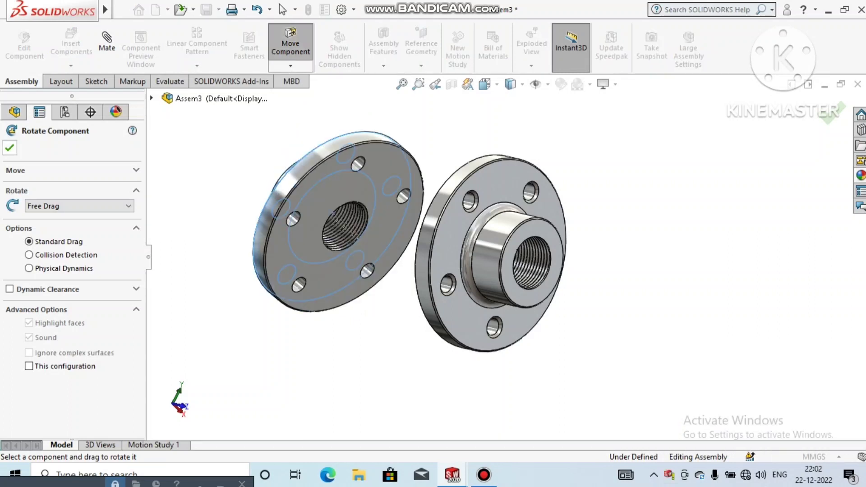
{"action": "left_click", "coordinate": [9, 147]}
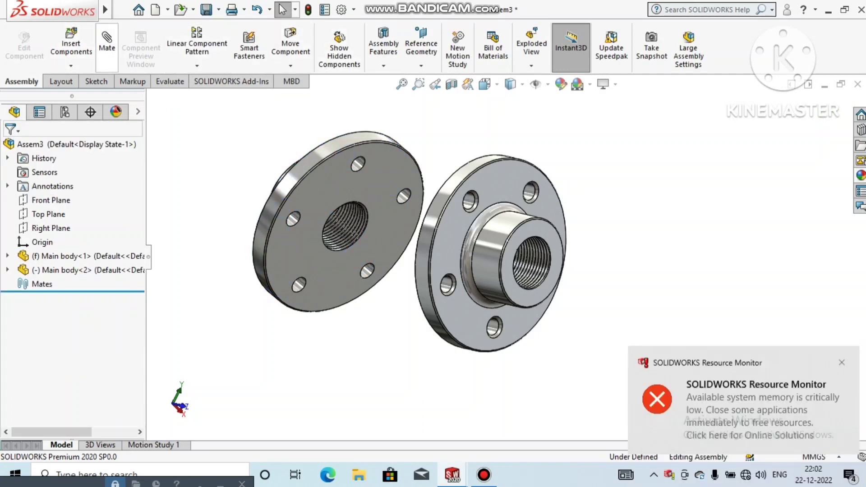
Step: Mate the outer cylindrical rims of the two Main body flanges with a Concentric mate
{"action": "left_click", "coordinate": [106, 45]}
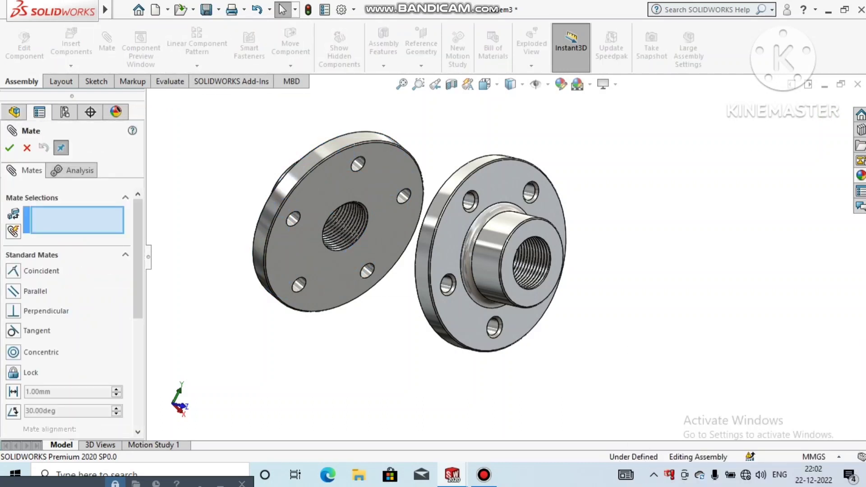
{"action": "left_click", "coordinate": [481, 162]}
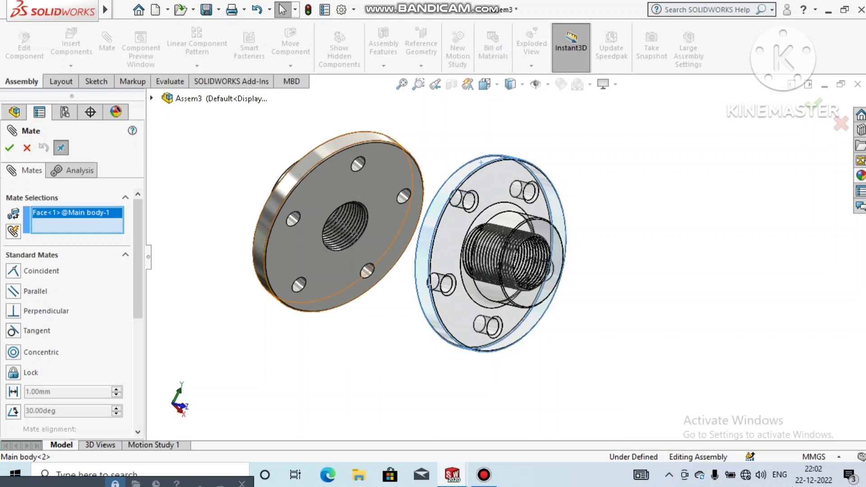
{"action": "left_click", "coordinate": [384, 135]}
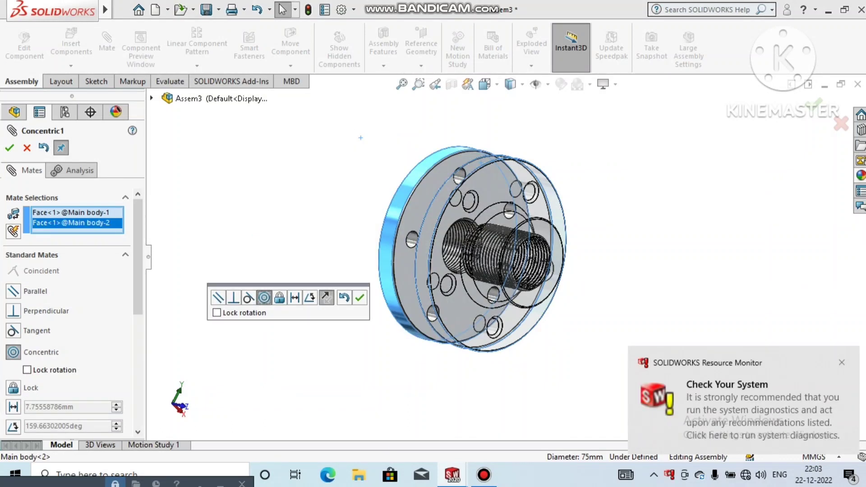
{"action": "key", "text": "Return"}
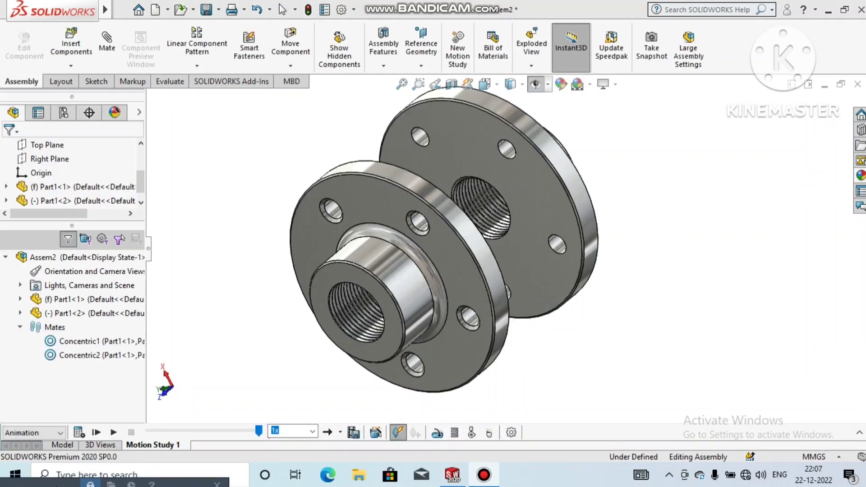
Step: Examine the two separated flanges and their aligned bolt holes in Assem2 from several angles and distances
{"action": "left_click_drag", "start_coordinate": [239, 324], "coordinate": [221, 320]}
{"action": "scroll", "coordinate": [222, 320], "scroll_direction": "down", "scroll_amount": 2}
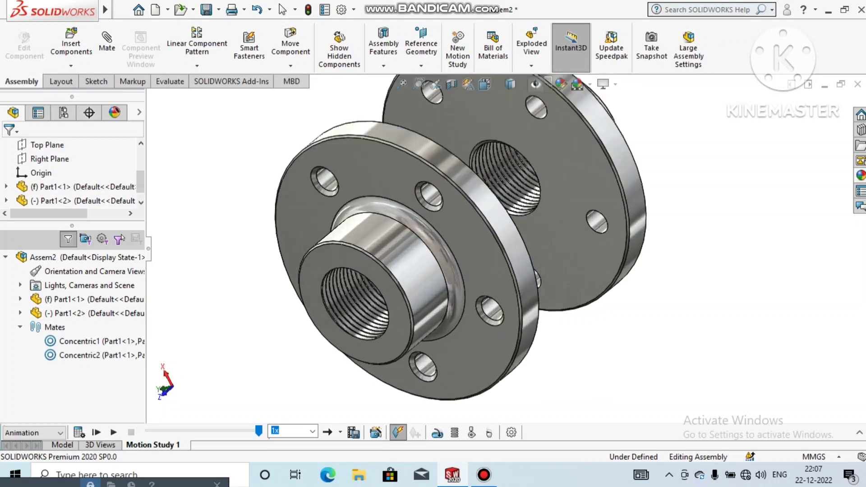
{"action": "right_click", "coordinate": [229, 258]}
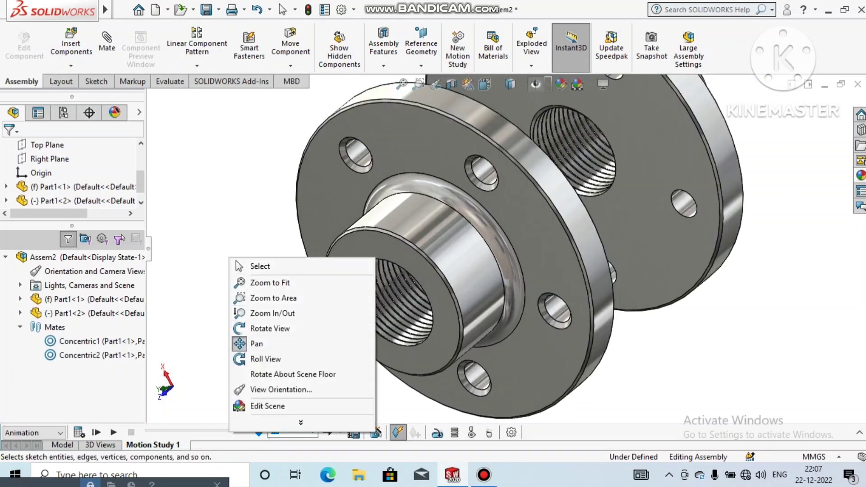
{"action": "left_click", "coordinate": [260, 267]}
{"action": "left_click", "coordinate": [402, 85]}
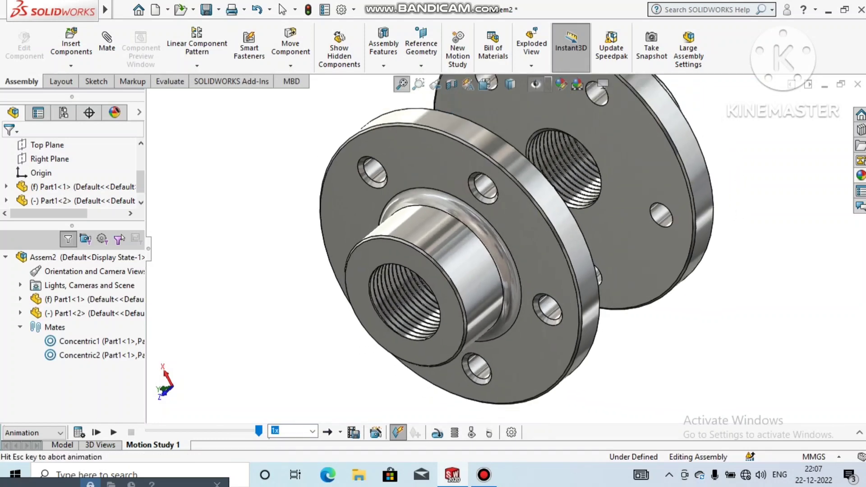
{"action": "middle_click_drag", "start_coordinate": [508, 251], "coordinate": [455, 211], "text": "ctrl"}
{"action": "left_click_drag", "start_coordinate": [454, 210], "coordinate": [457, 229]}
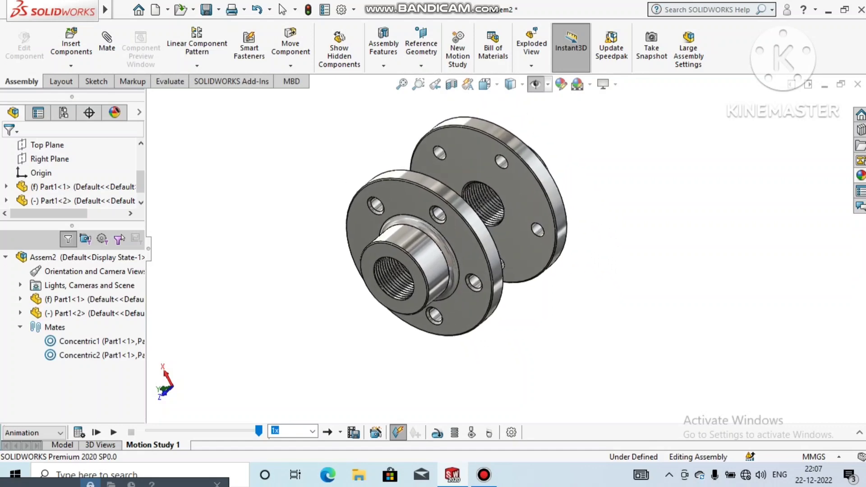
{"action": "right_click", "coordinate": [294, 200]}
{"action": "left_click", "coordinate": [323, 287]}
{"action": "middle_click_drag", "start_coordinate": [457, 230], "coordinate": [429, 223]}
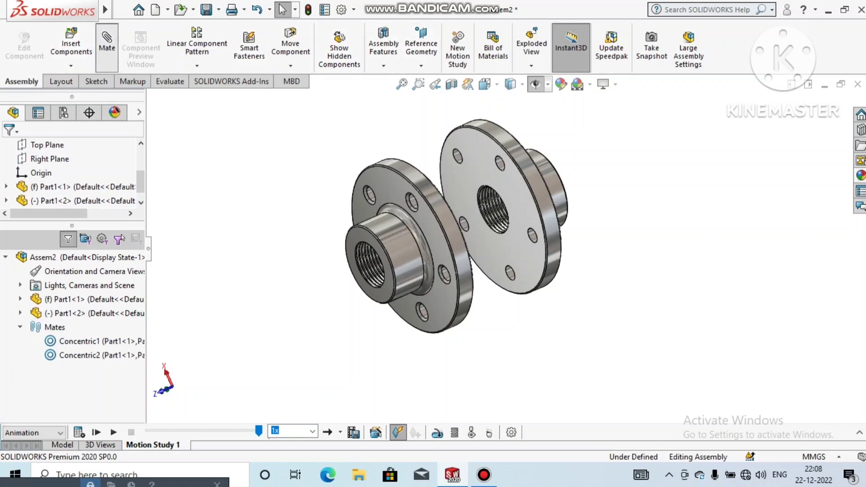
Step: Add a Coincident mate between the flat inner faces of the two flanges in Motion Study 1
{"action": "left_click", "coordinate": [107, 47]}
{"action": "left_click", "coordinate": [516, 194]}
{"action": "middle_click_drag", "start_coordinate": [516, 193], "coordinate": [458, 237]}
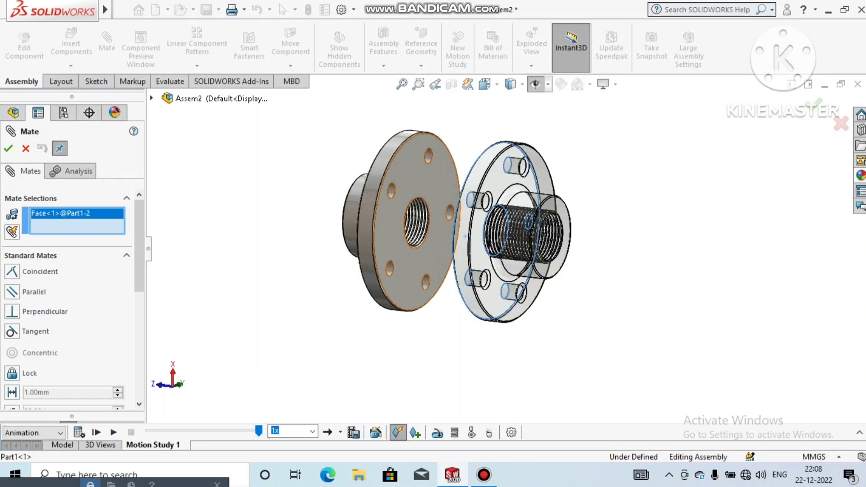
{"action": "left_click", "coordinate": [389, 232]}
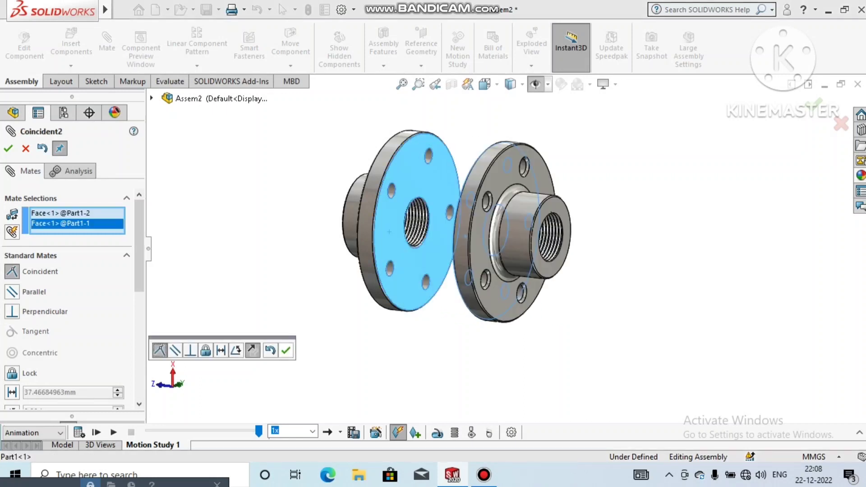
{"action": "left_click", "coordinate": [286, 351]}
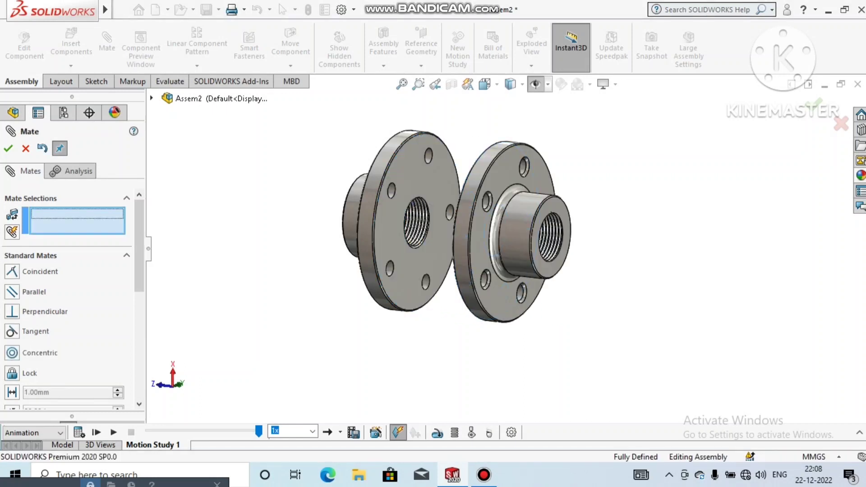
{"action": "middle_click_drag", "start_coordinate": [458, 225], "coordinate": [526, 239]}
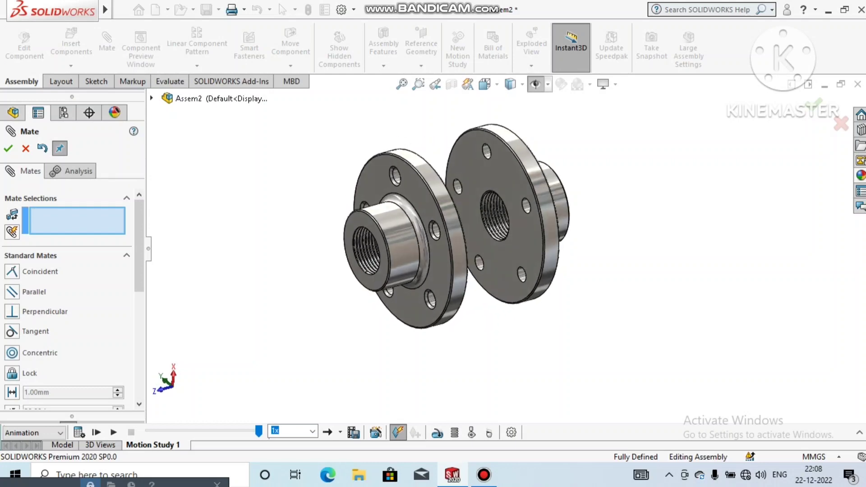
{"action": "left_click", "coordinate": [8, 149]}
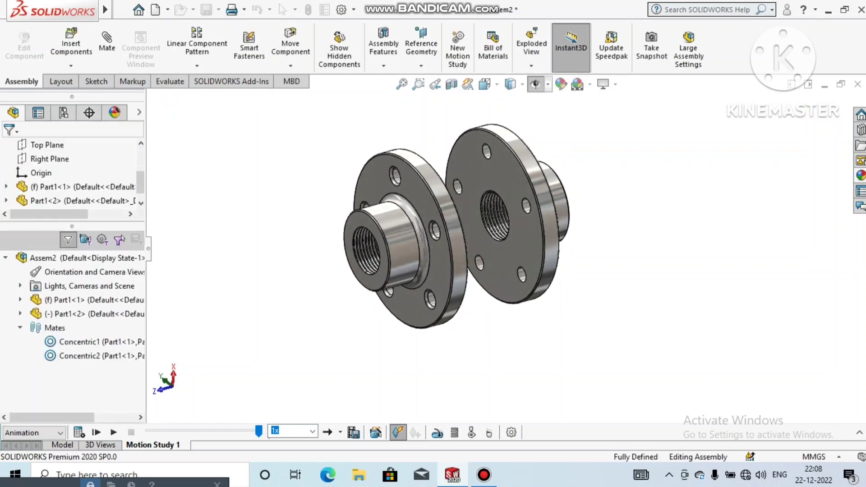
Step: Delete the local coincident mate between the flanges' flat inner faces from the motion study
{"action": "right_click", "coordinate": [81, 370]}
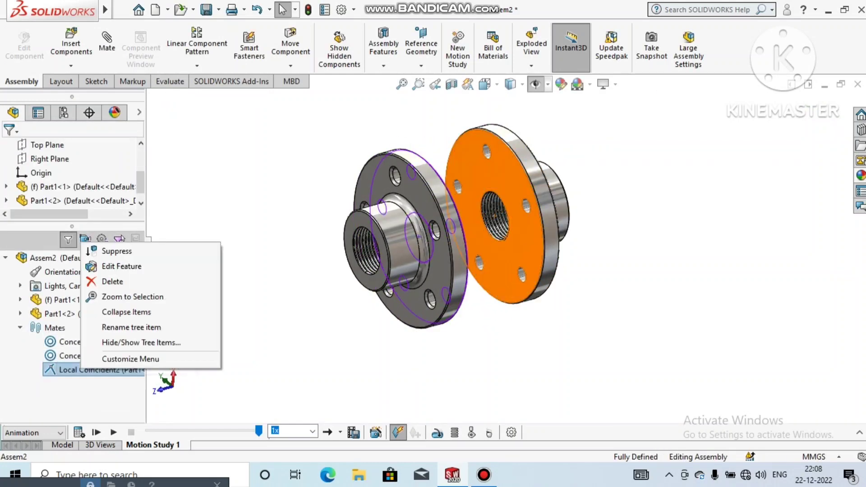
{"action": "left_click", "coordinate": [112, 281]}
{"action": "left_click", "coordinate": [514, 174]}
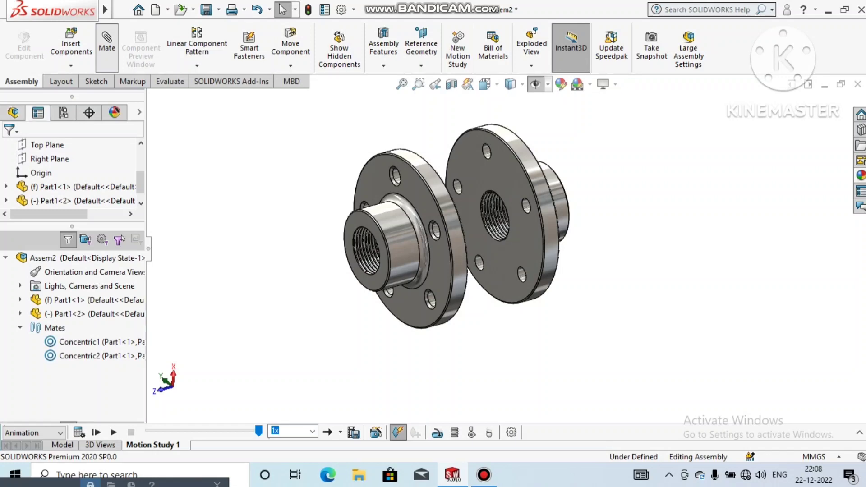
Step: Recreate the local Coincident mate between the two flanges' flat inner faces in Motion Study 1
{"action": "left_click", "coordinate": [107, 48]}
{"action": "left_click", "coordinate": [515, 184]}
{"action": "middle_click_drag", "start_coordinate": [515, 184], "coordinate": [434, 188]}
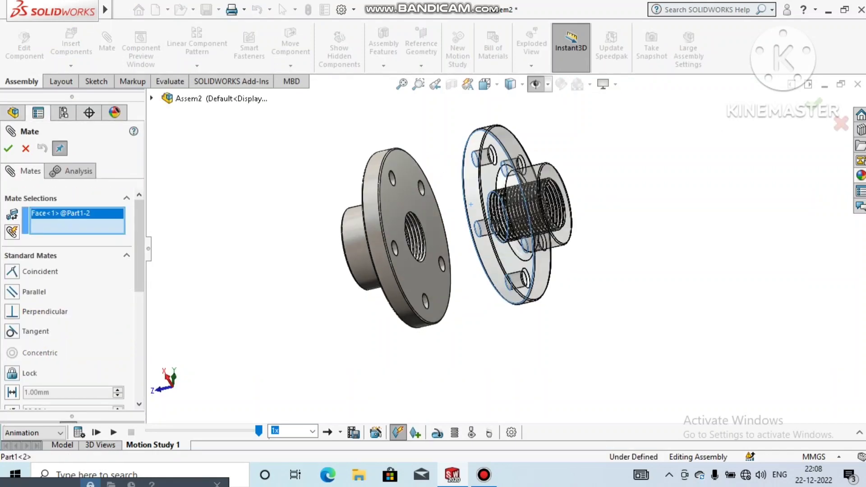
{"action": "left_click", "coordinate": [395, 205]}
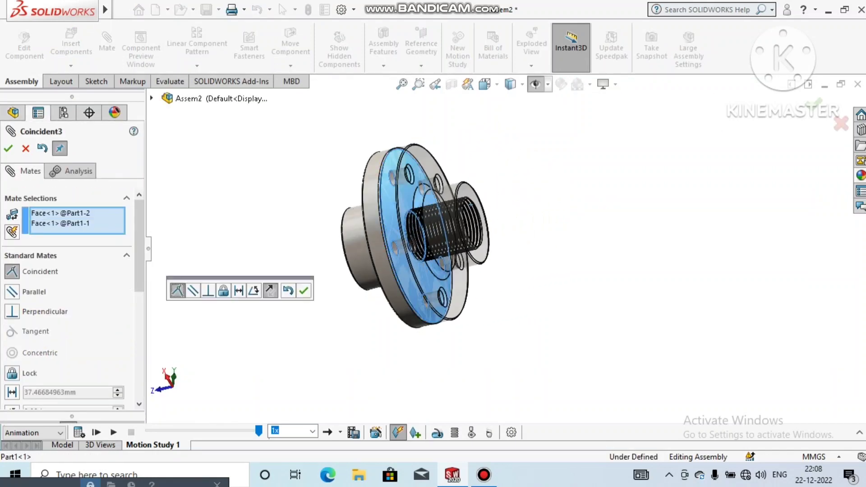
{"action": "left_click", "coordinate": [303, 291]}
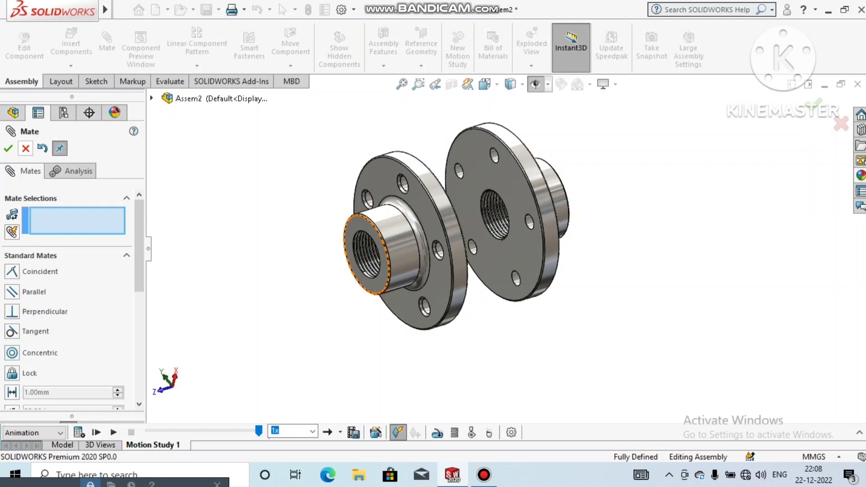
{"action": "key", "text": "Escape"}
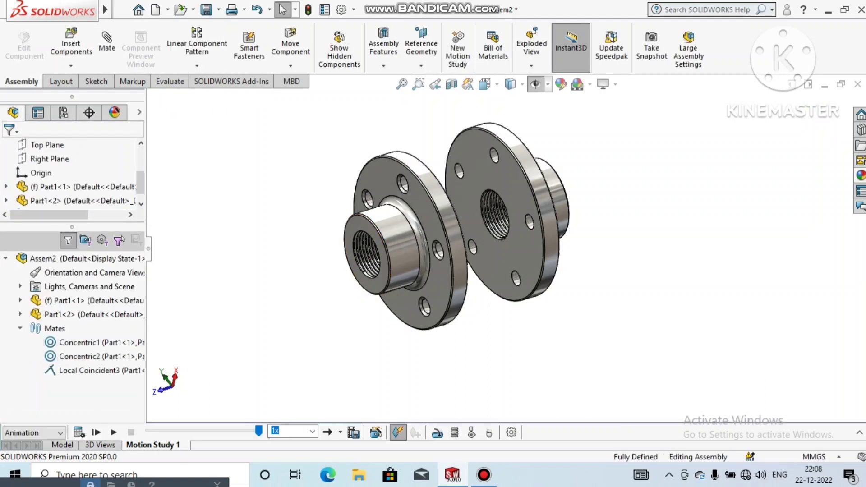
Step: Play the motion study animation from the start and inspect the flange coupling
{"action": "scroll", "coordinate": [538, 227], "scroll_direction": "down", "scroll_amount": 1}
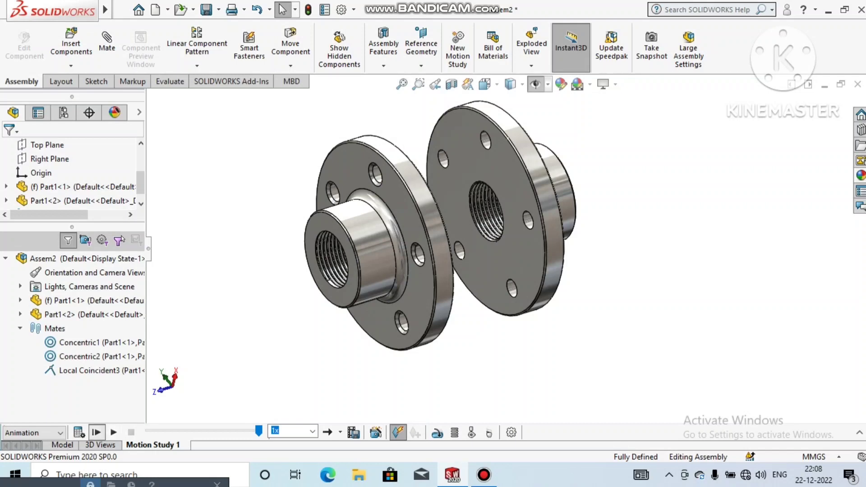
{"action": "left_click", "coordinate": [96, 432]}
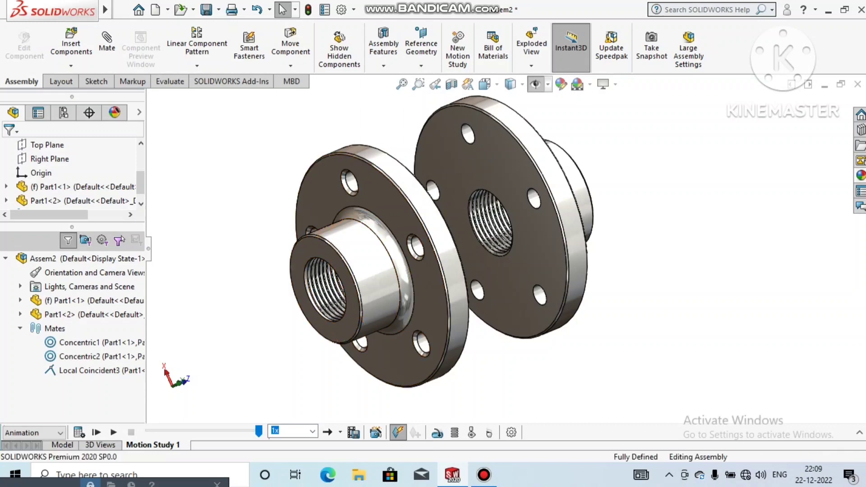
{"action": "middle_click_drag", "start_coordinate": [443, 244], "coordinate": [447, 275]}
{"action": "key", "text": "z"}
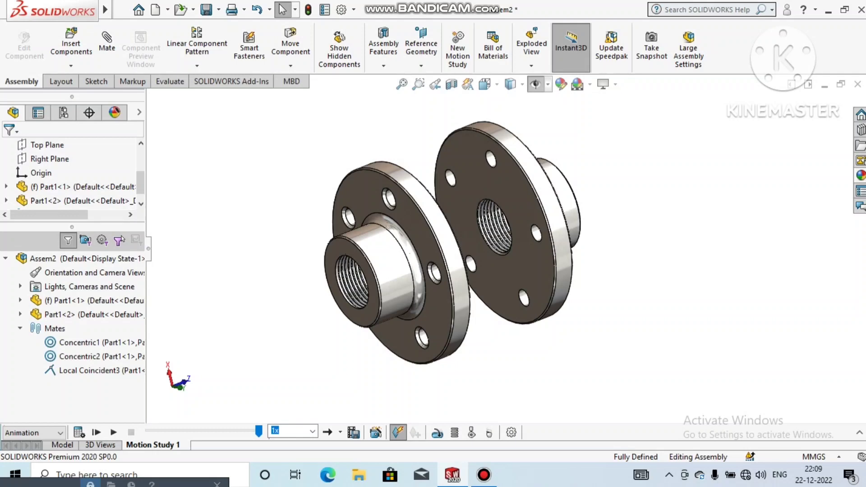